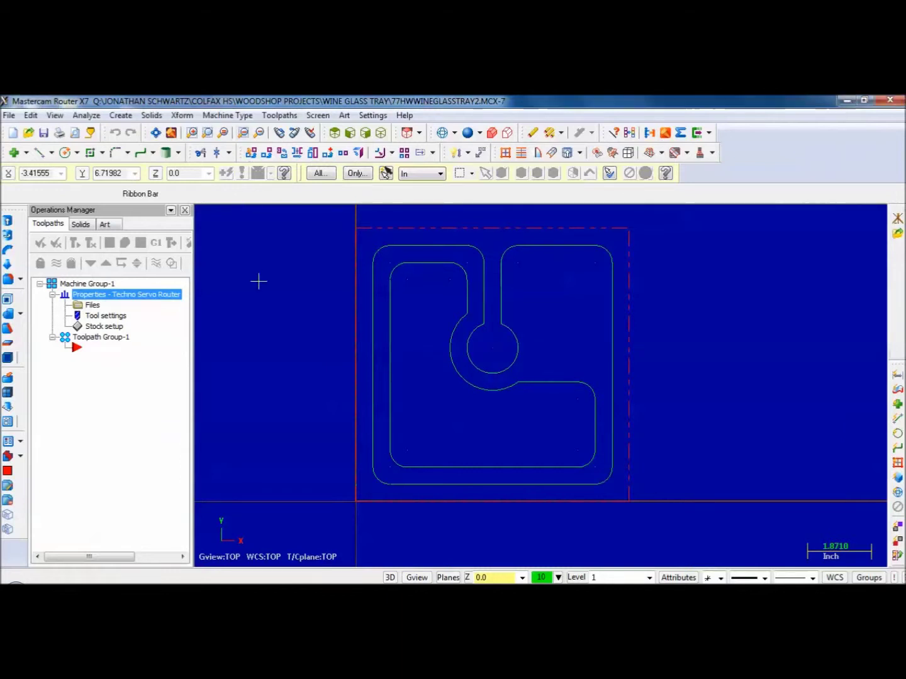
Review the Router machine definitions, then bring up the Techno Servo Router stock setup.
click(227, 116)
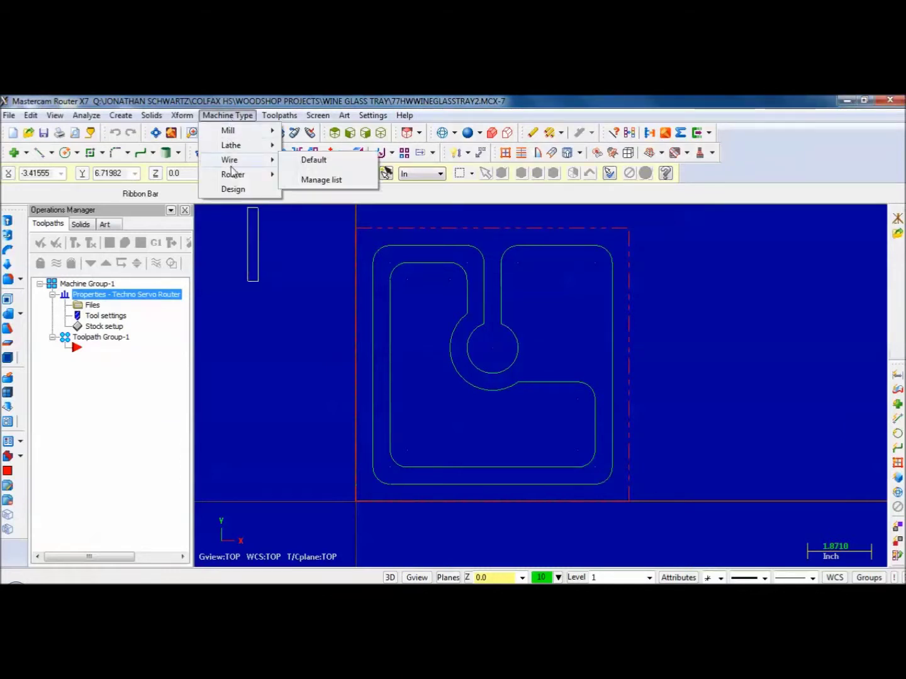
mouse_move(233, 175)
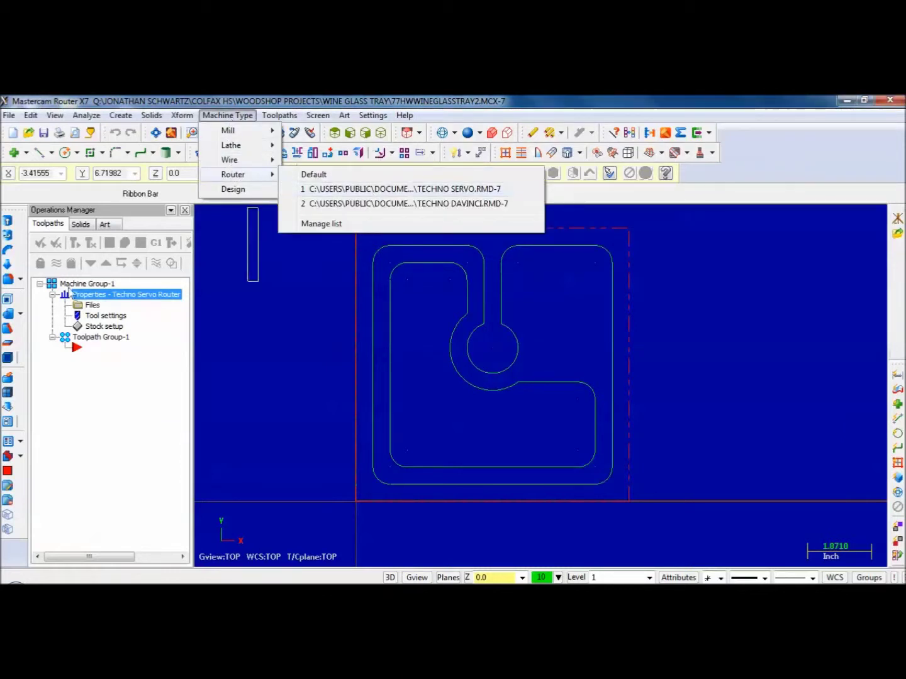
click(256, 323)
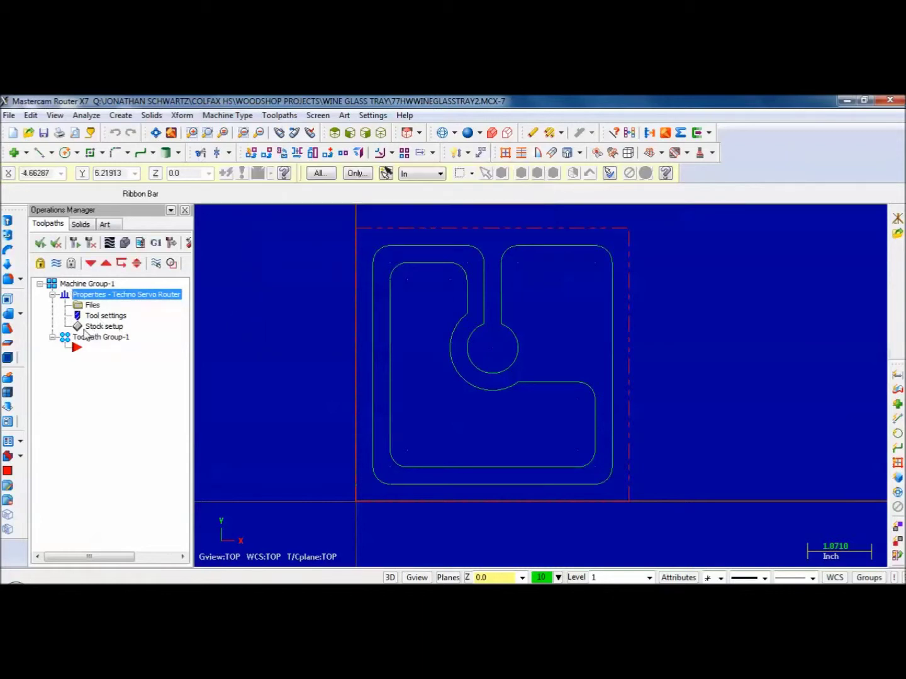
click(78, 328)
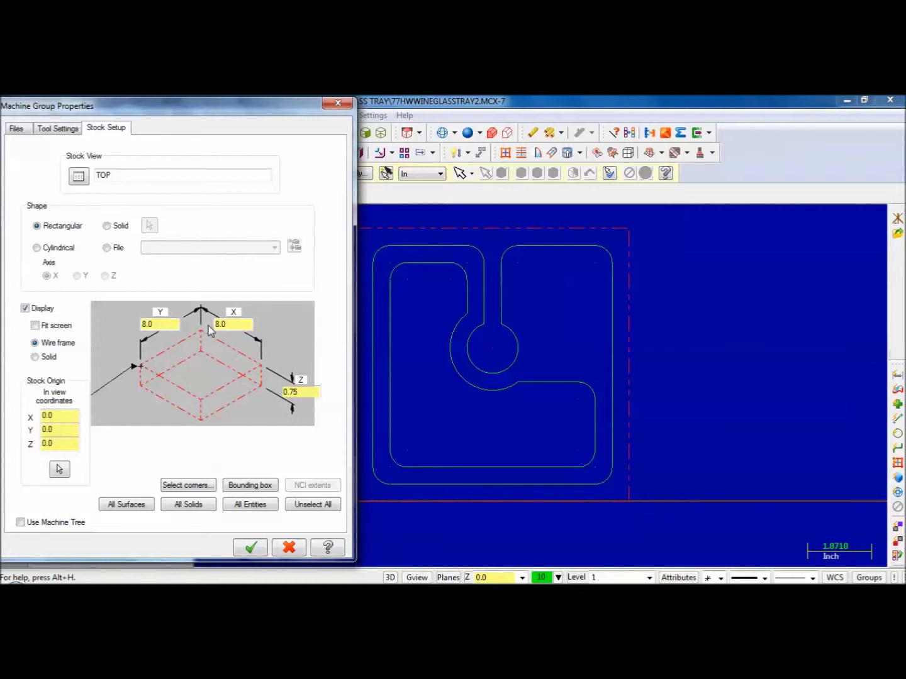
Enter 13 as the Z thickness of the 8.0 × 8.0 stock and accept the stock setup.
double_click(304, 392)
text(13/16)
click(249, 549)
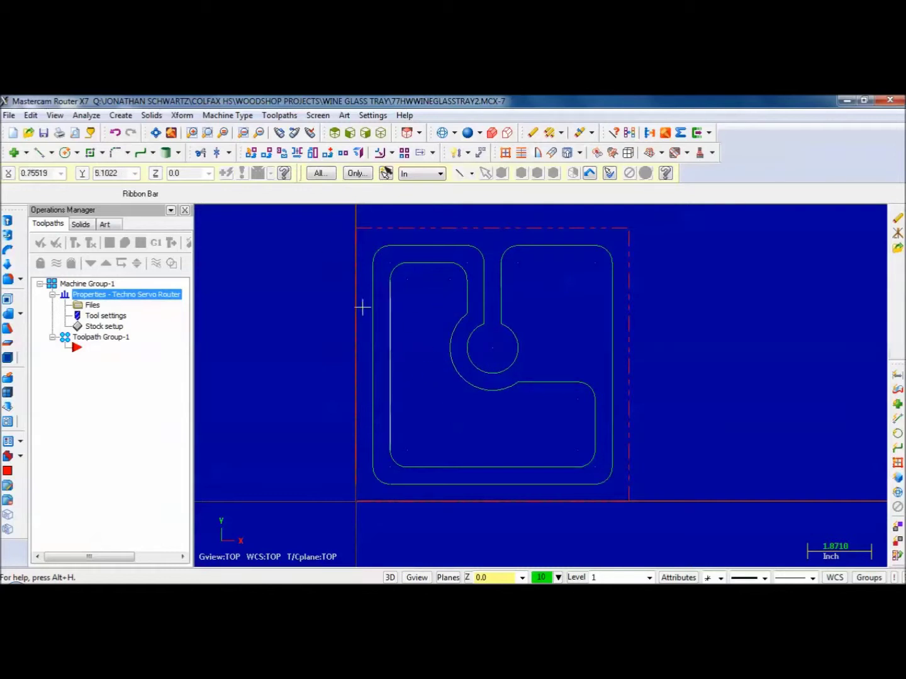
Bring up the Toolpaths menu listing the available machining operations.
click(280, 115)
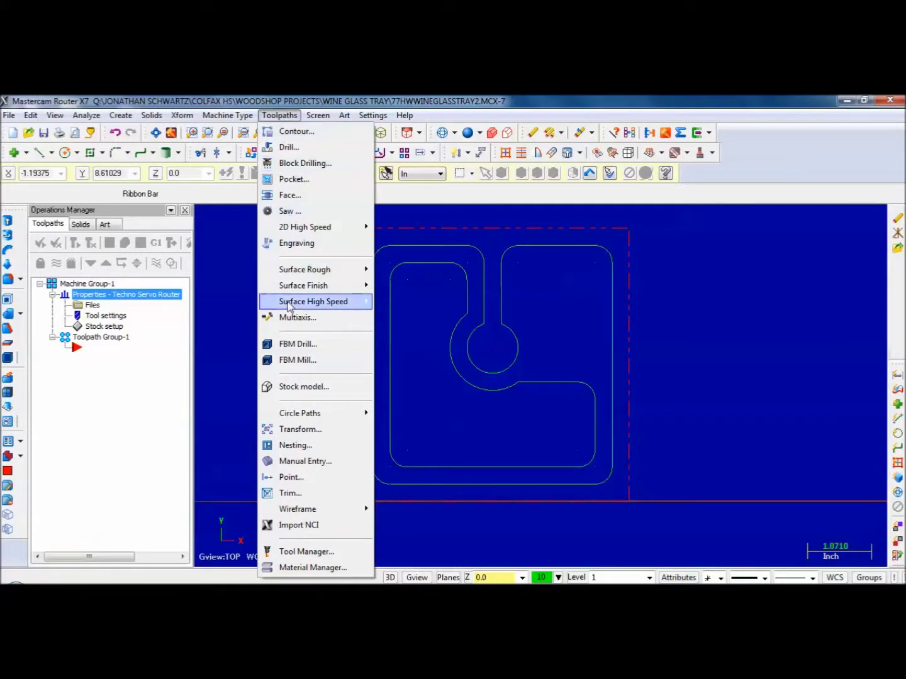
Start a Pocket toolpath with the default NC name, chained on the inner L-shaped tray outline.
click(301, 178)
click(99, 282)
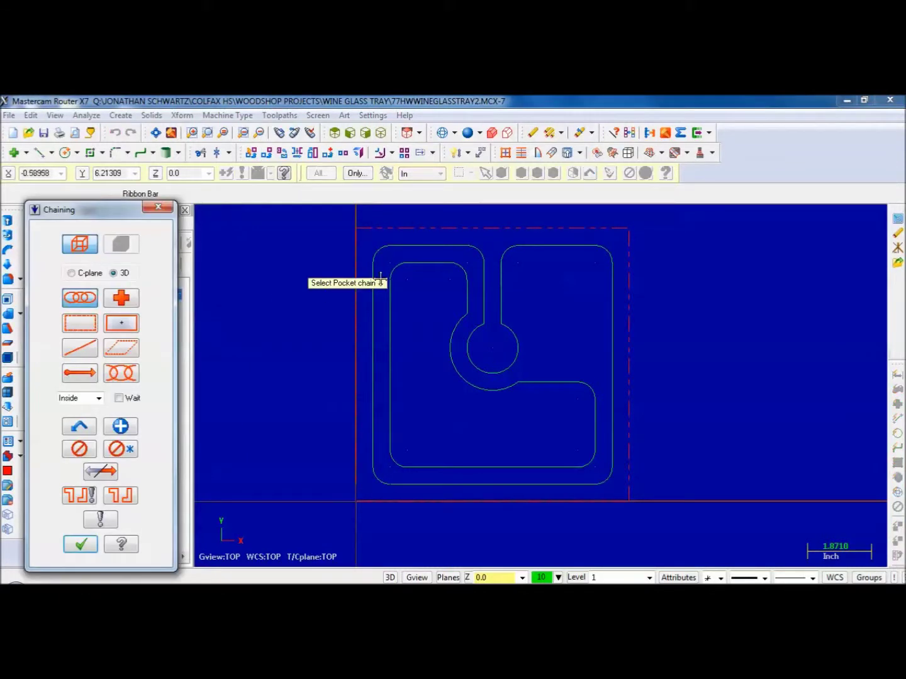
click(408, 264)
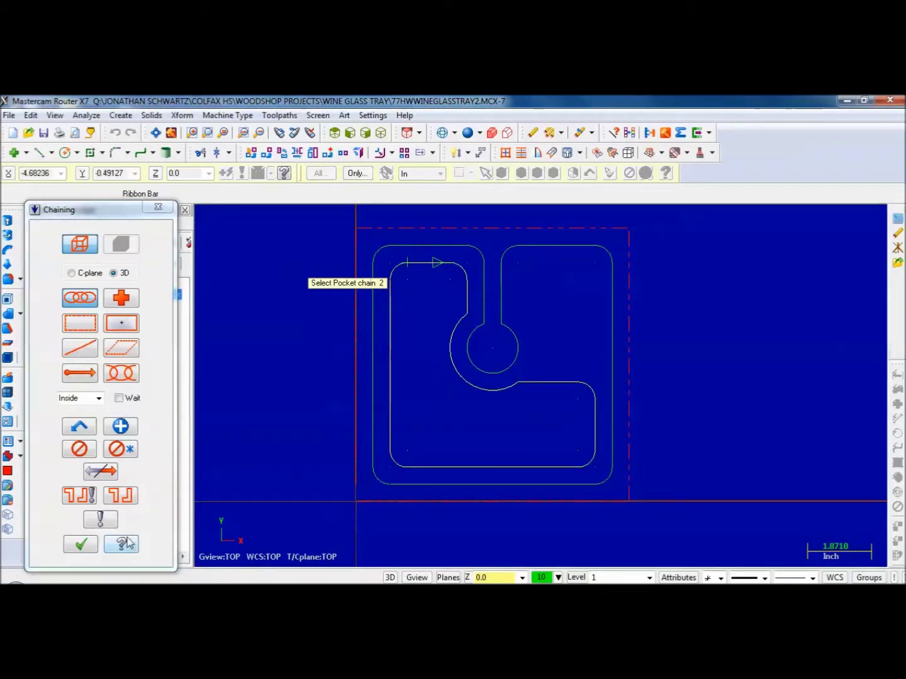
click(81, 545)
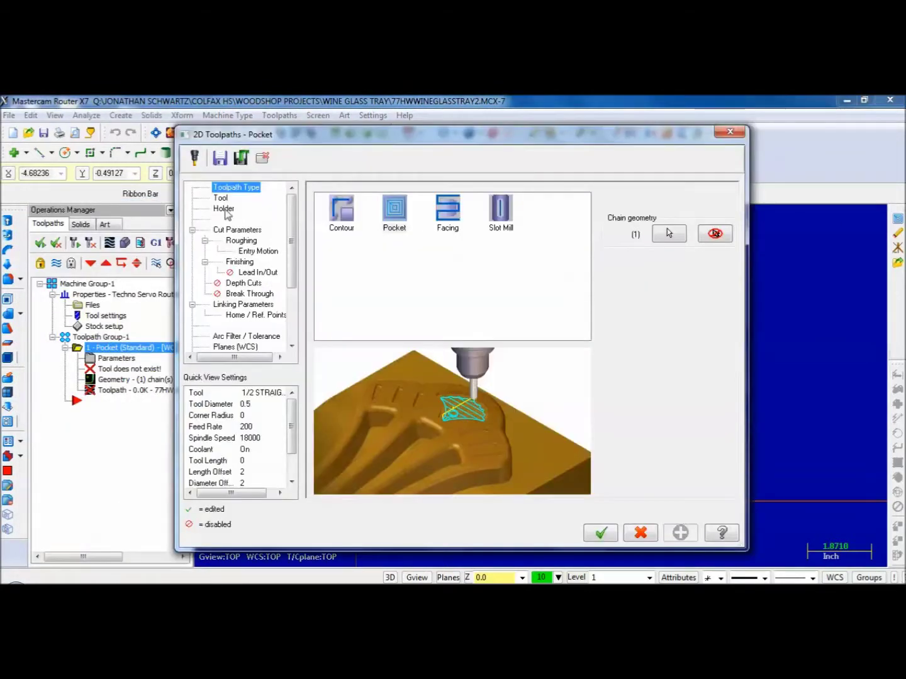
Use the 1/4 STRAIGHT BIT for the pocket with feed rate 60 and plunge rate 30.
click(220, 197)
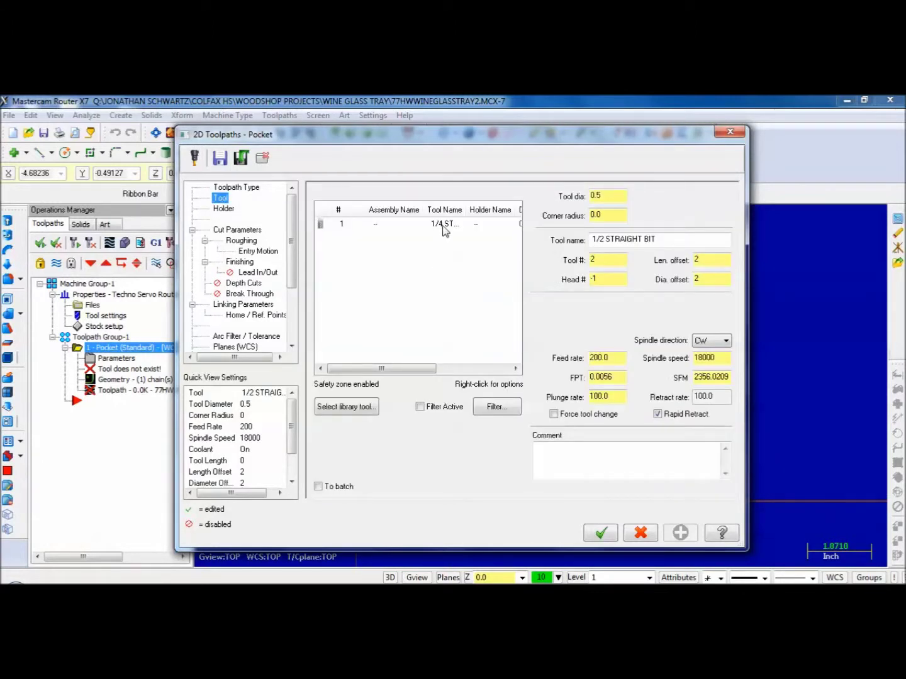
click(445, 225)
drag(620, 359, 583, 357)
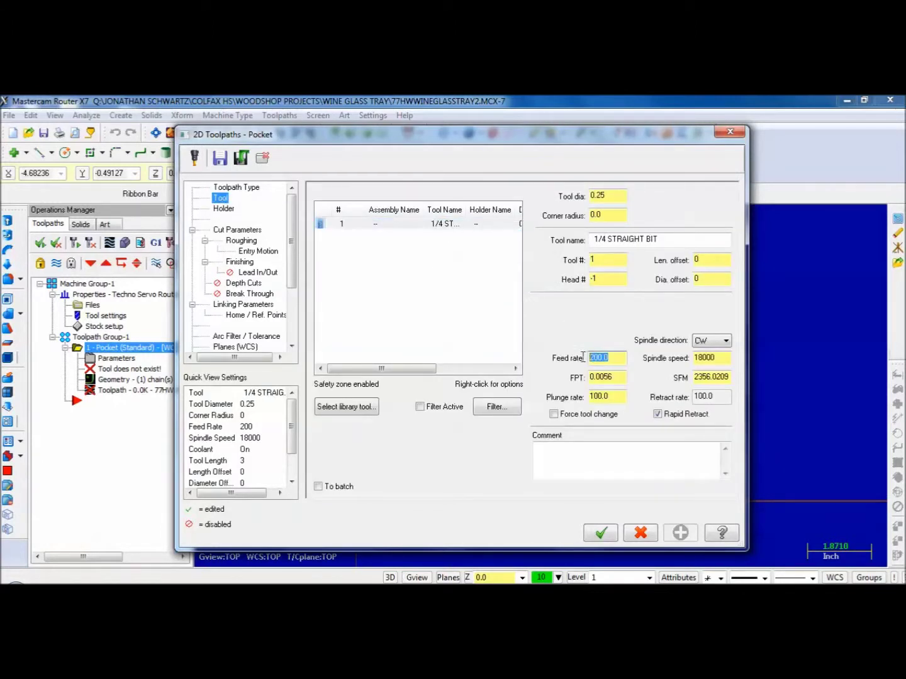
text(60)
drag(617, 395, 586, 398)
text(30)
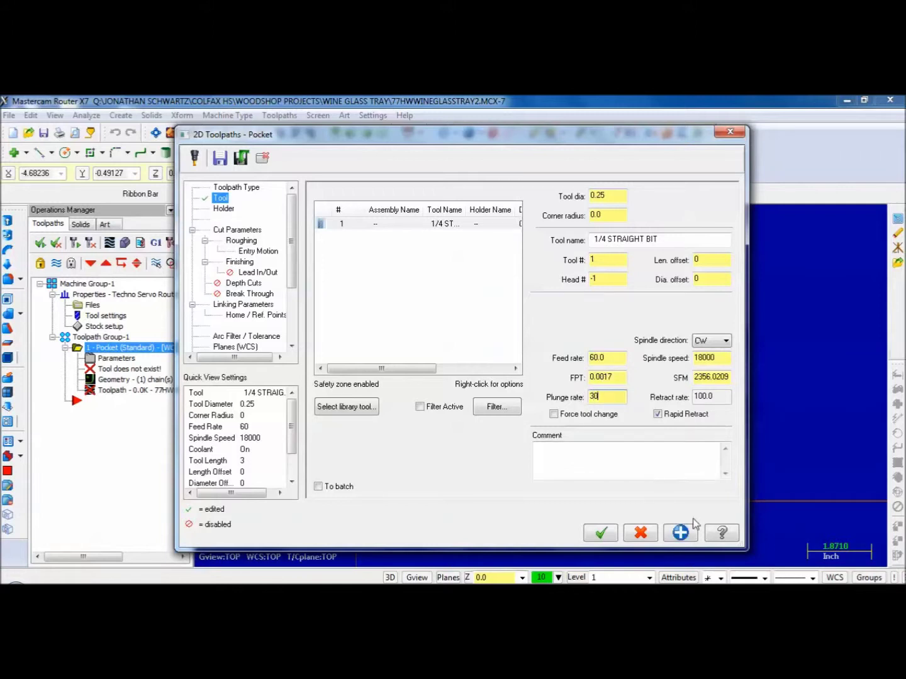
click(688, 534)
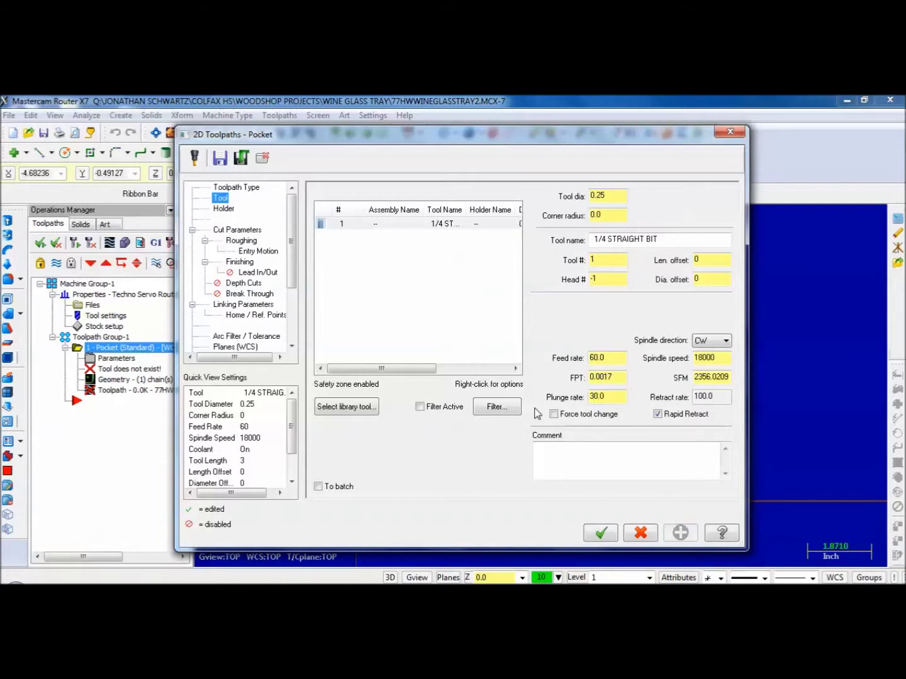
Review the pocket parameter pages, enable depth cuts and clear the max rough step value.
click(224, 209)
click(230, 233)
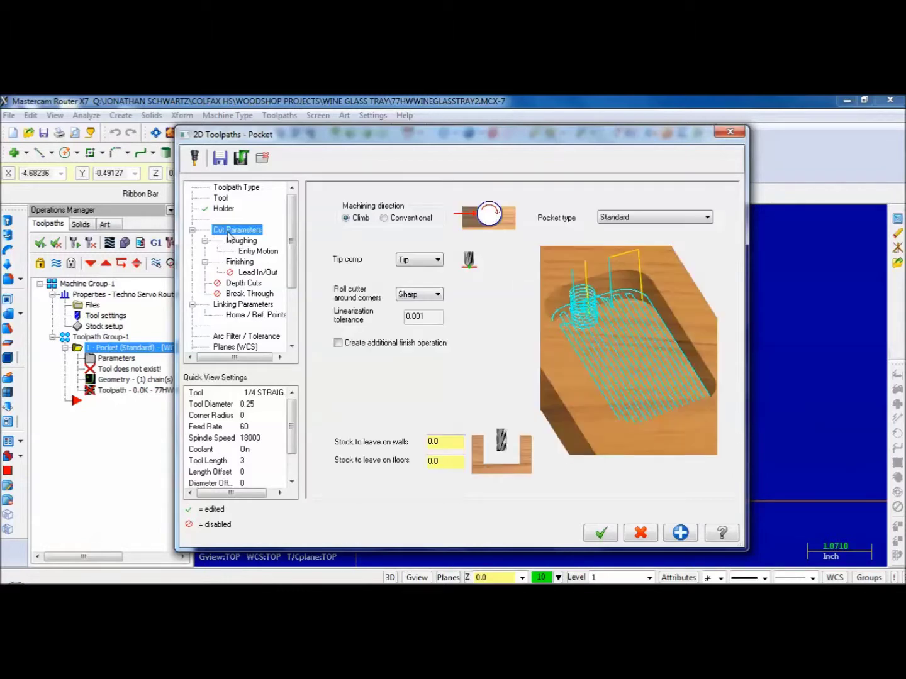
click(237, 241)
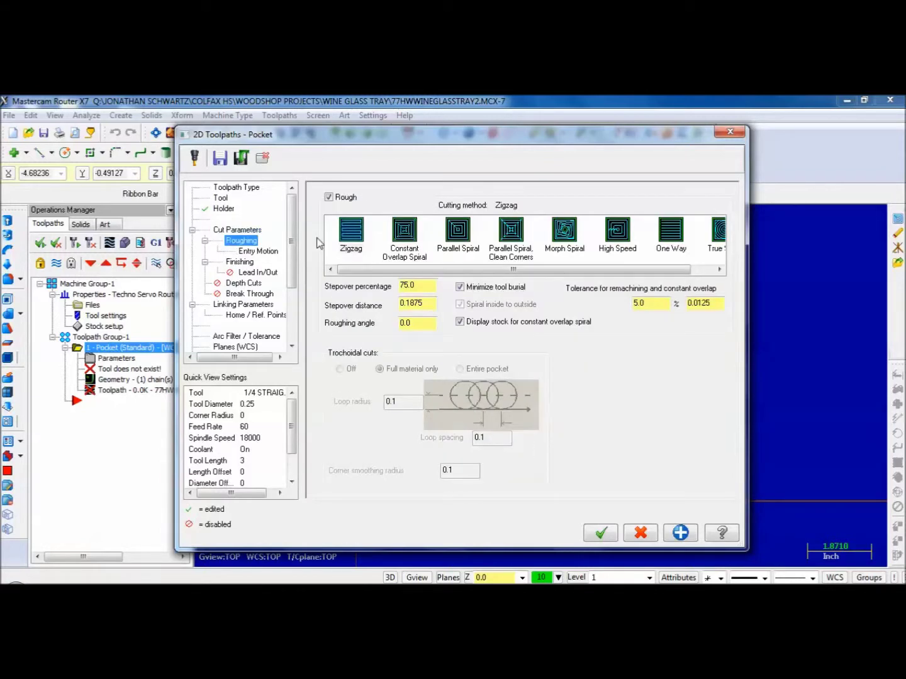
click(251, 251)
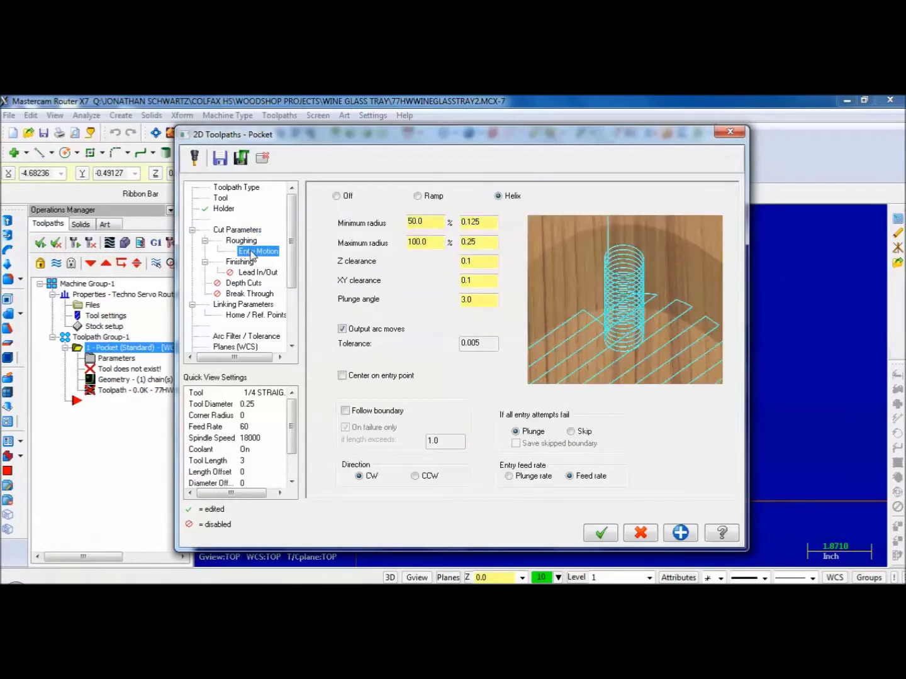
click(240, 264)
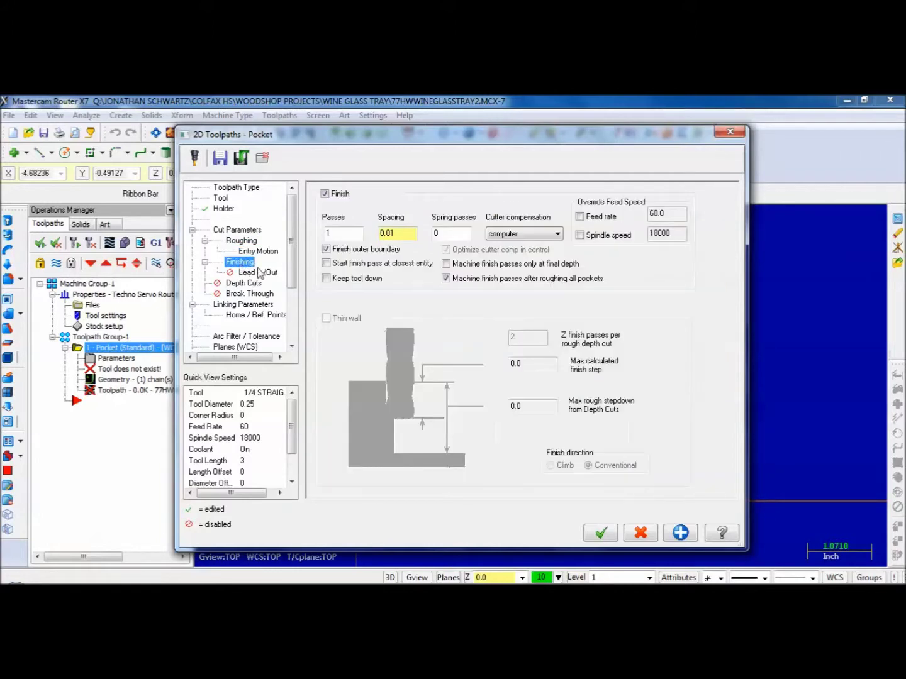
click(266, 273)
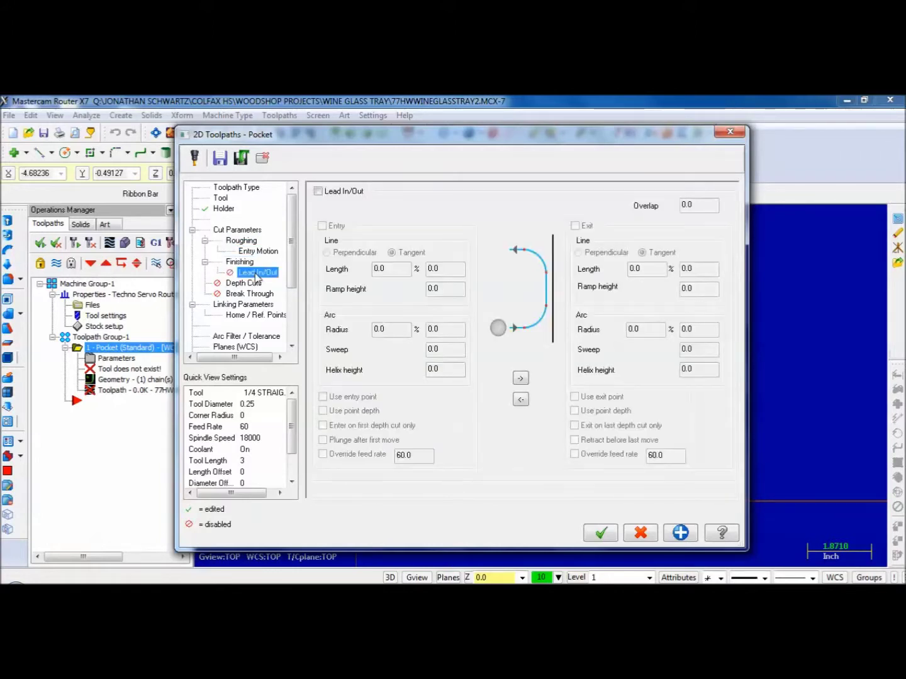
click(244, 285)
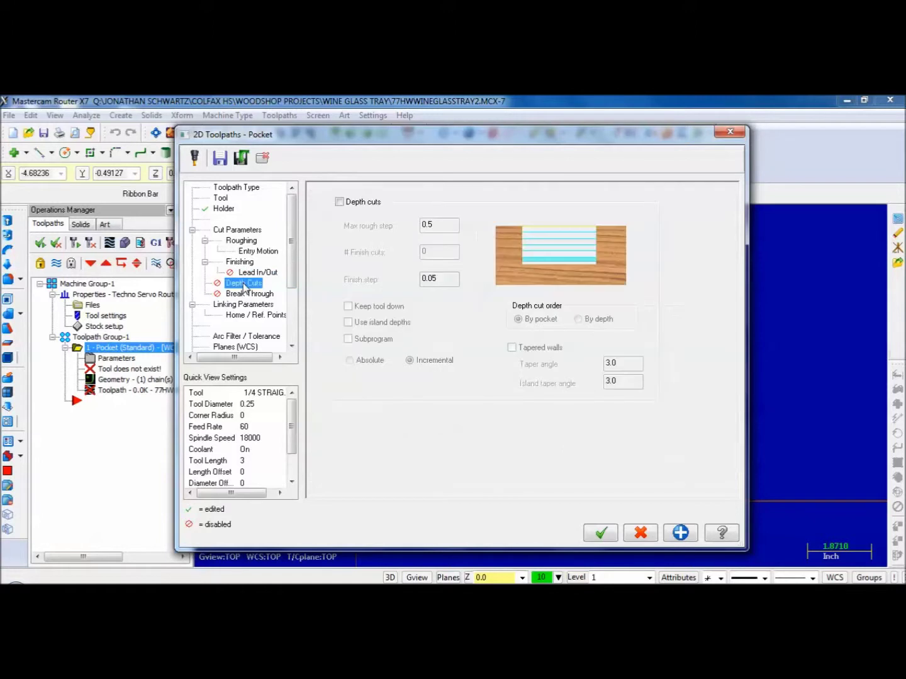
click(339, 203)
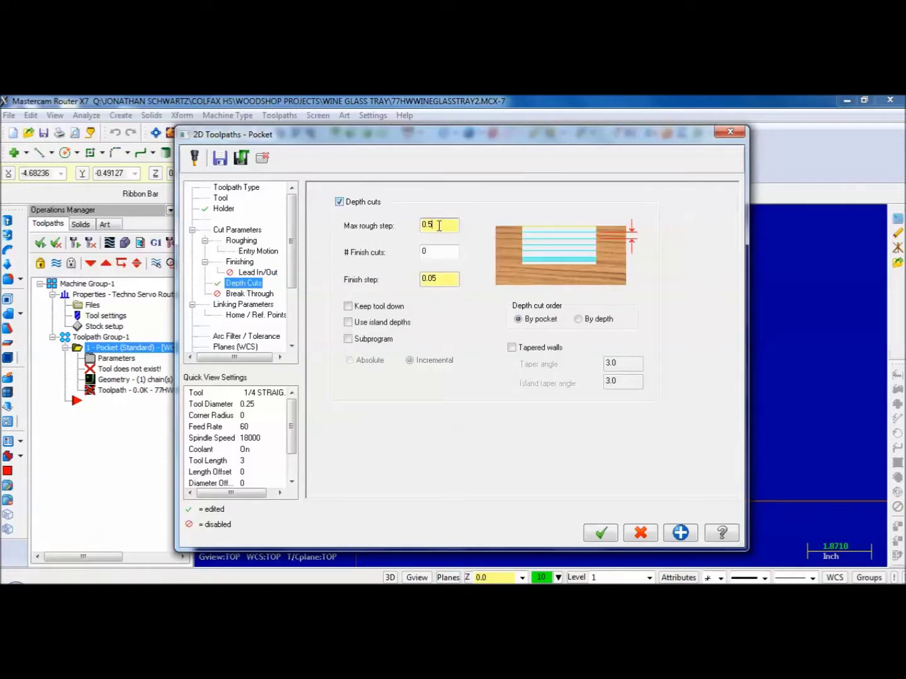
drag(441, 225, 415, 232)
key(BackSpace)
Set the pocket depth to -0.3 absolute and generate the zigzag pocket toolpath.
click(235, 294)
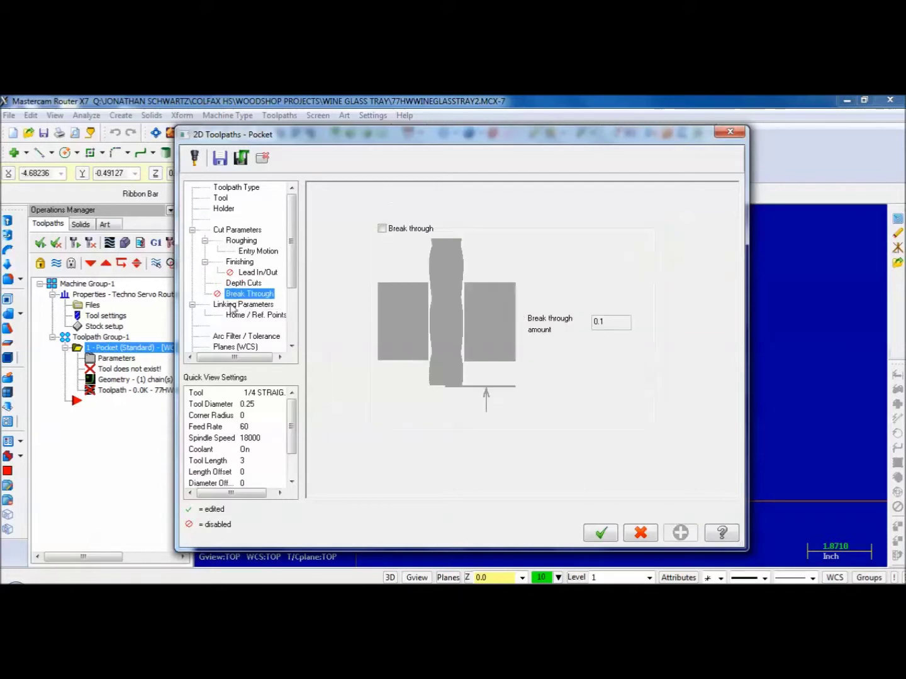
click(233, 305)
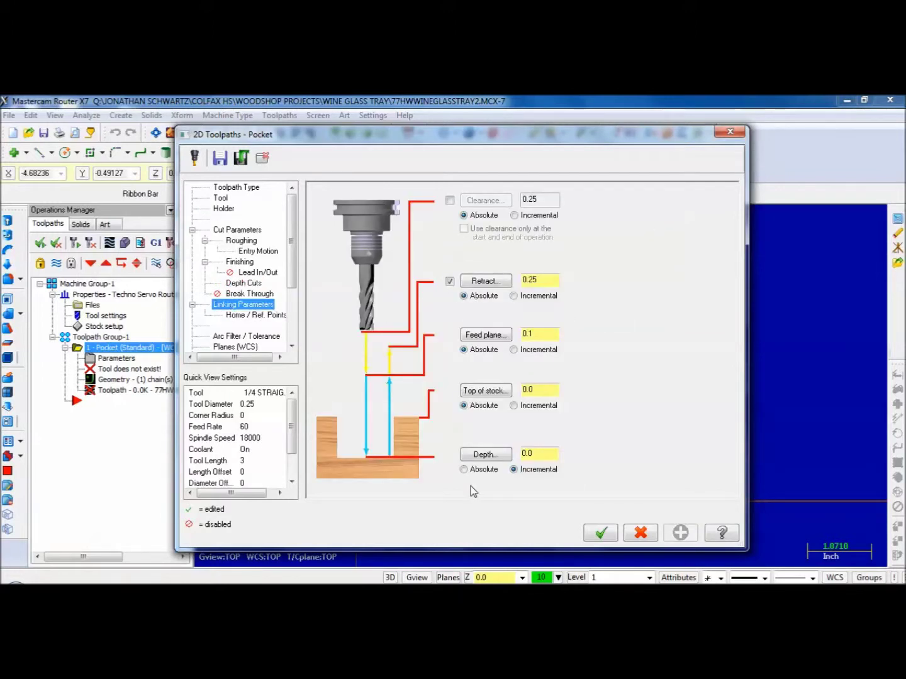
click(463, 470)
drag(542, 455, 518, 455)
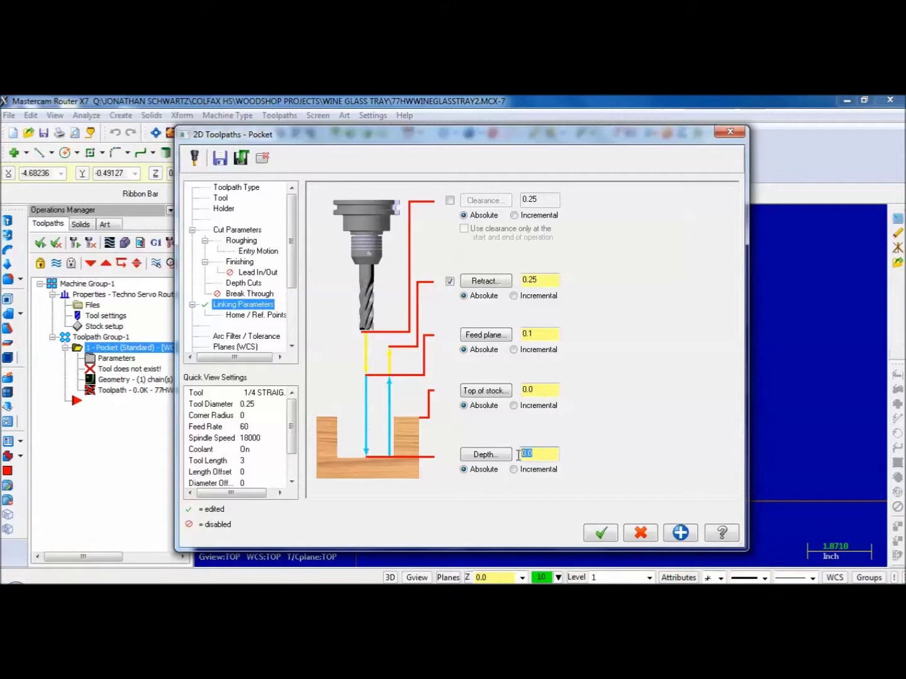
text(-)
click(598, 533)
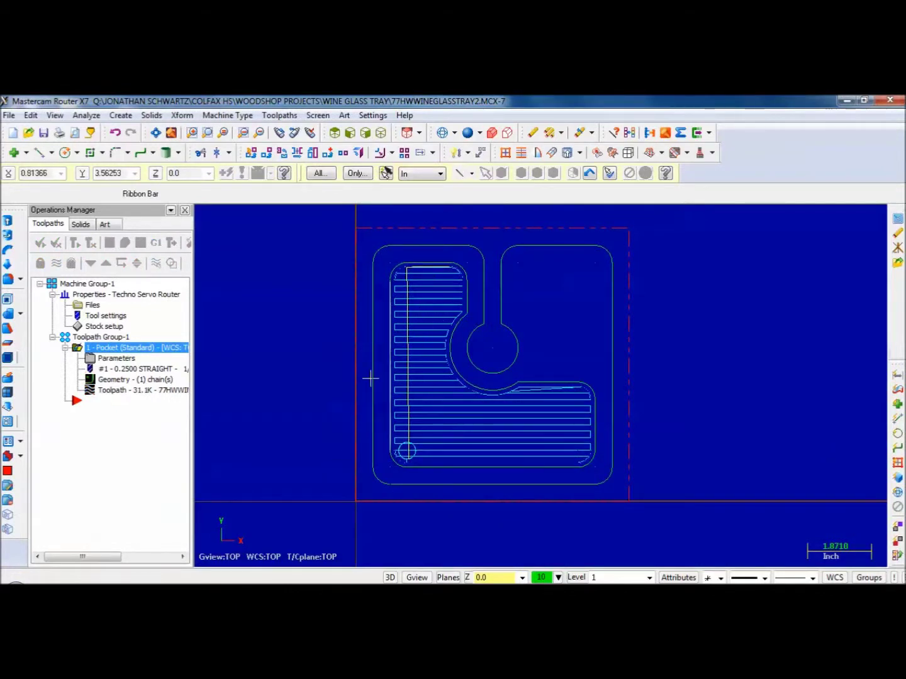
Start a Contour toolpath chained on the outer tray outline.
click(280, 116)
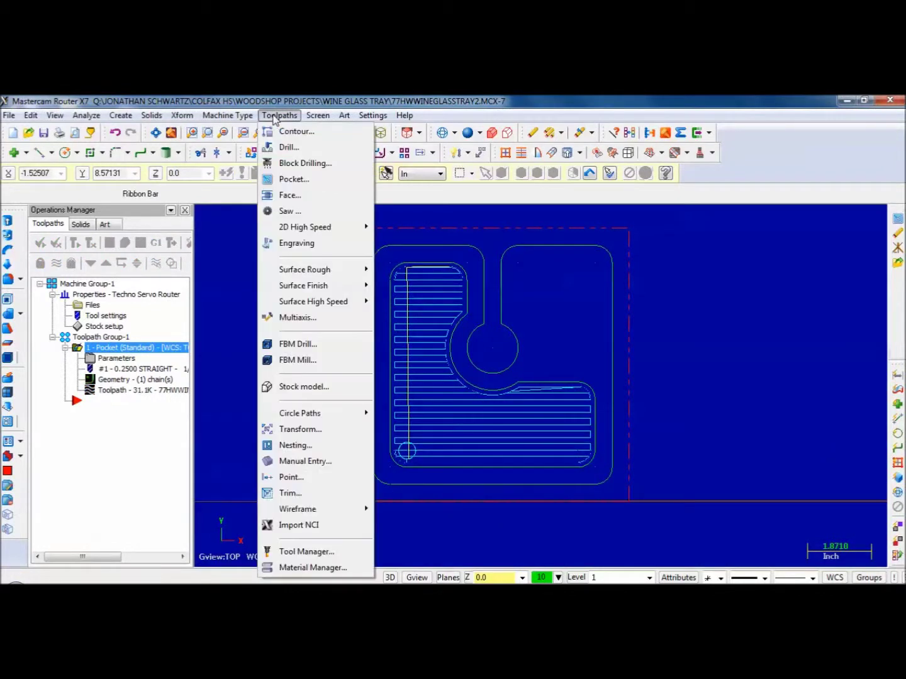
click(290, 132)
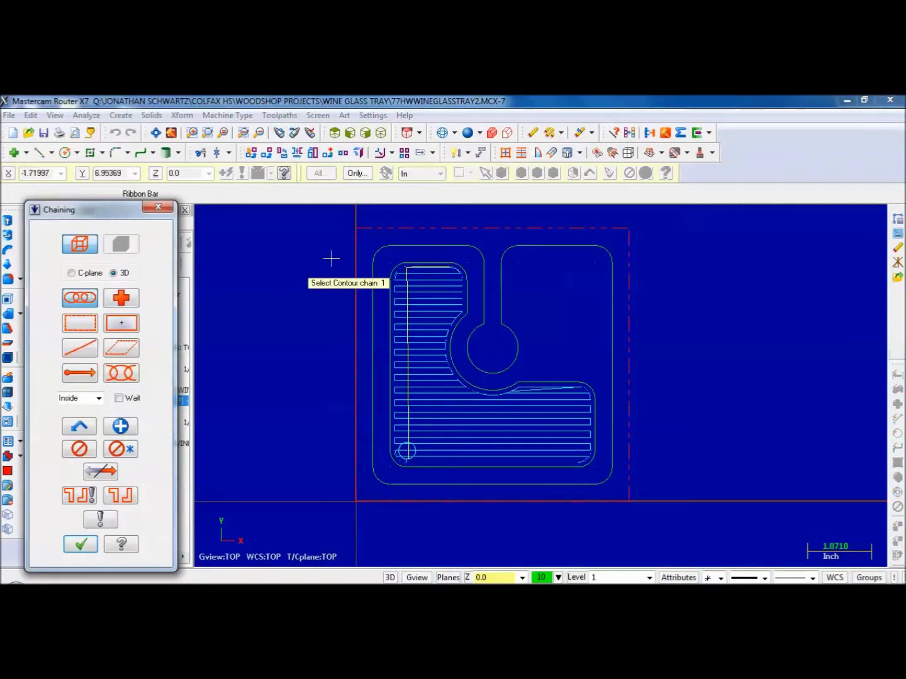
click(393, 244)
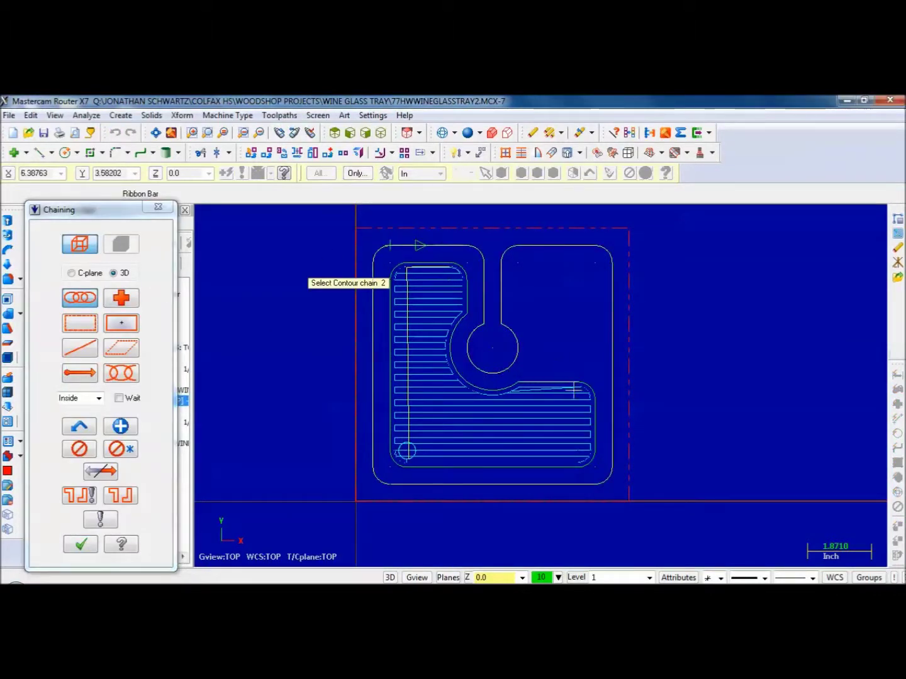
click(86, 545)
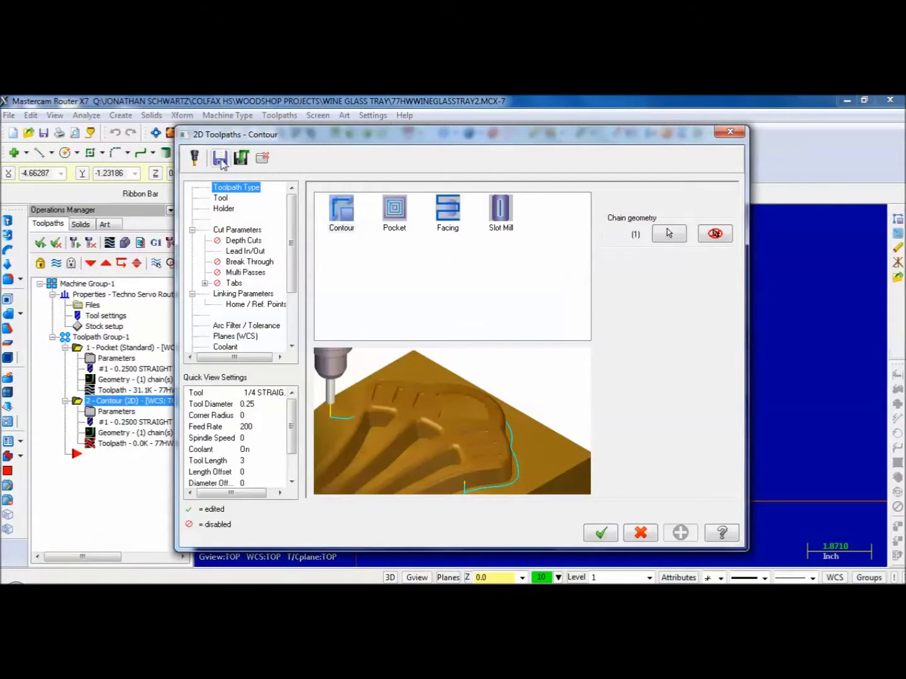
Use the 1/4 STRAIGHT BIT for the contour with feed rate 60 and plunge rate 30.
click(221, 198)
click(457, 224)
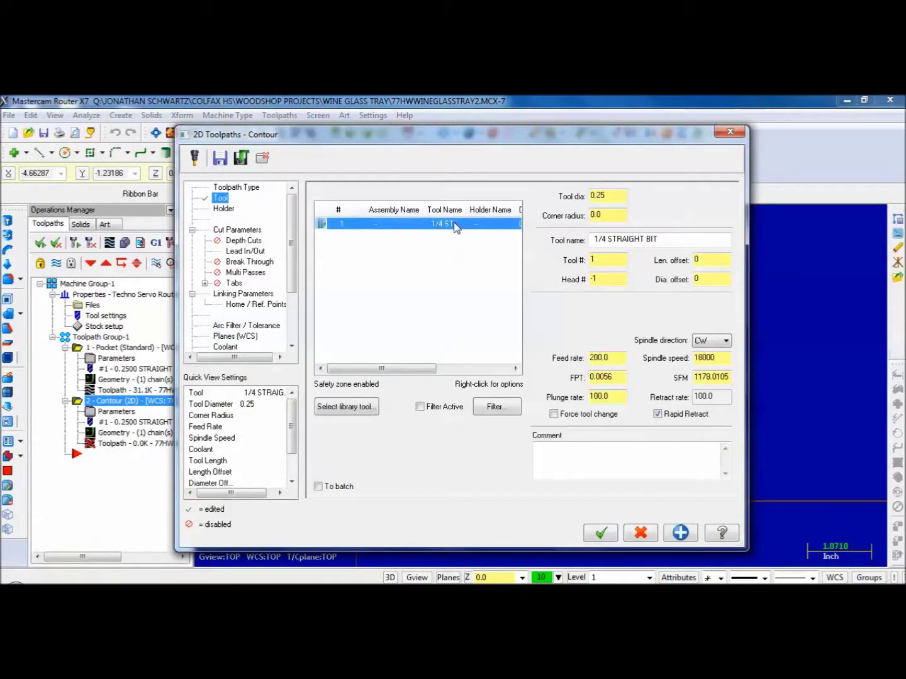
drag(609, 358, 586, 362)
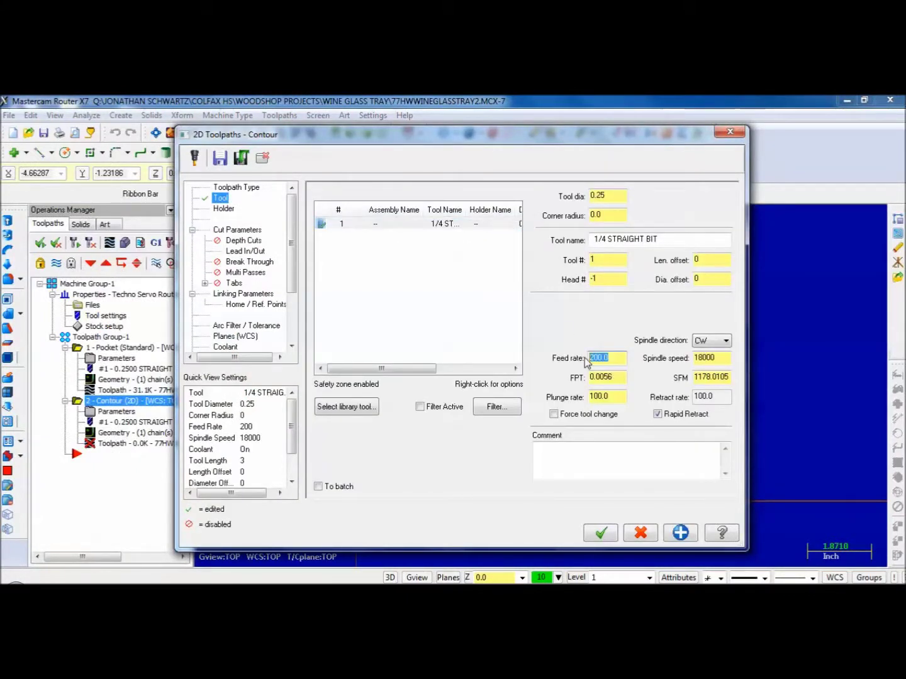
text(60)
drag(619, 398, 588, 400)
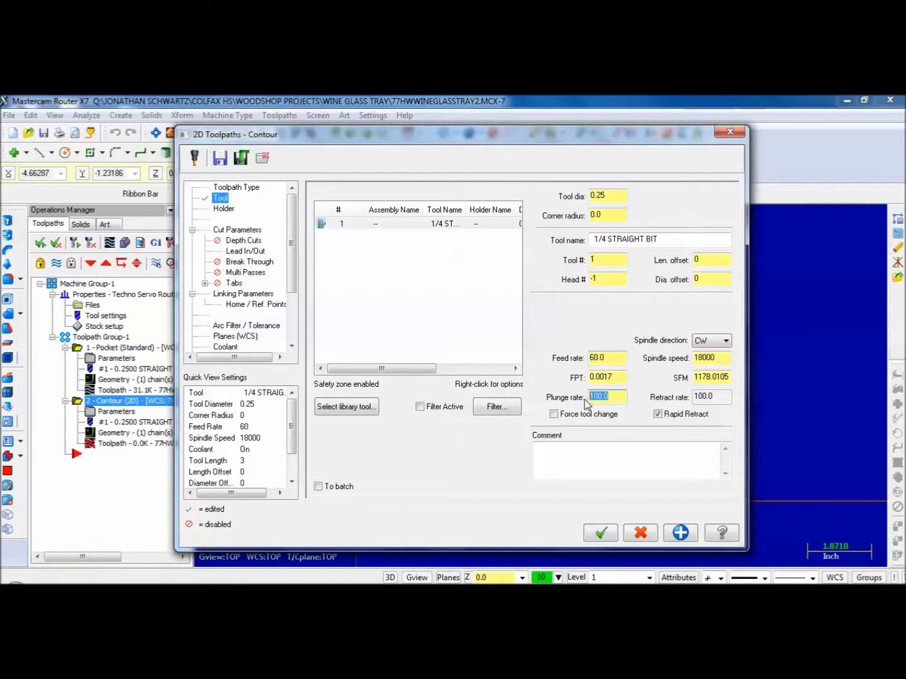
text(30)
click(685, 535)
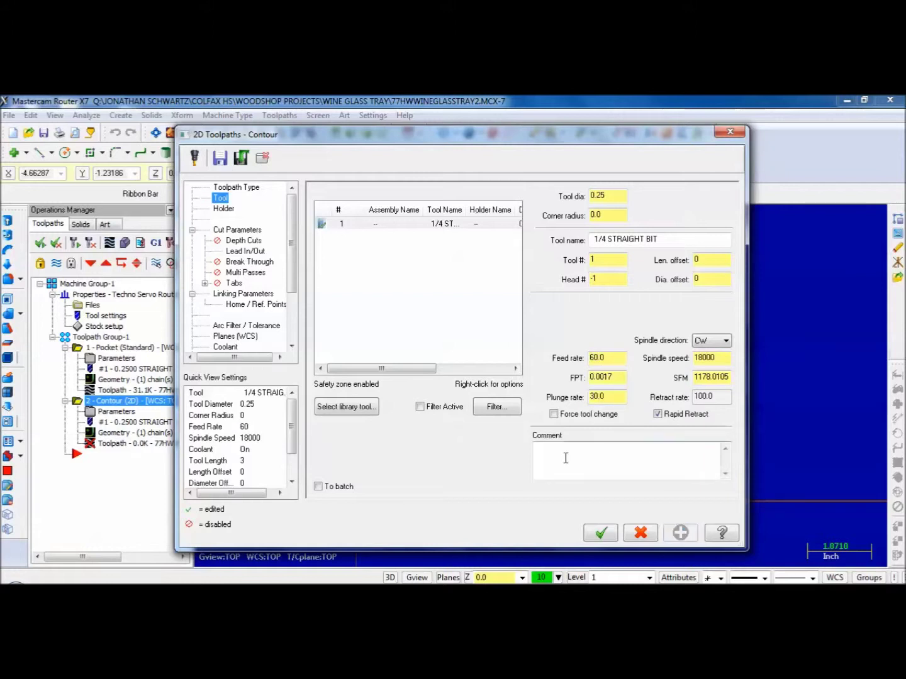
Turn on multiple depth cuts for the contour with a 0.2 max rough step.
click(224, 209)
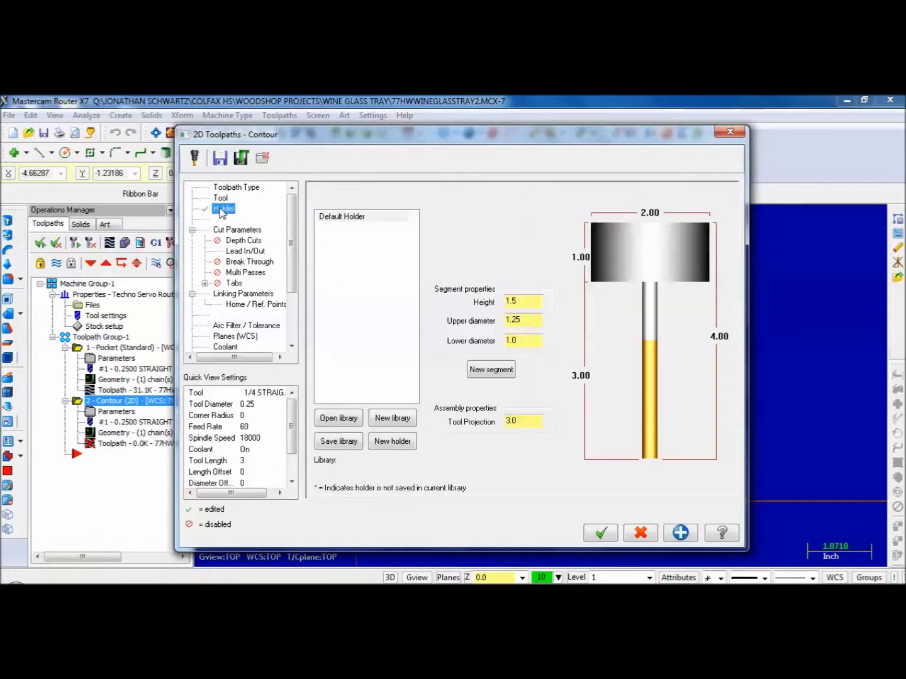
click(226, 231)
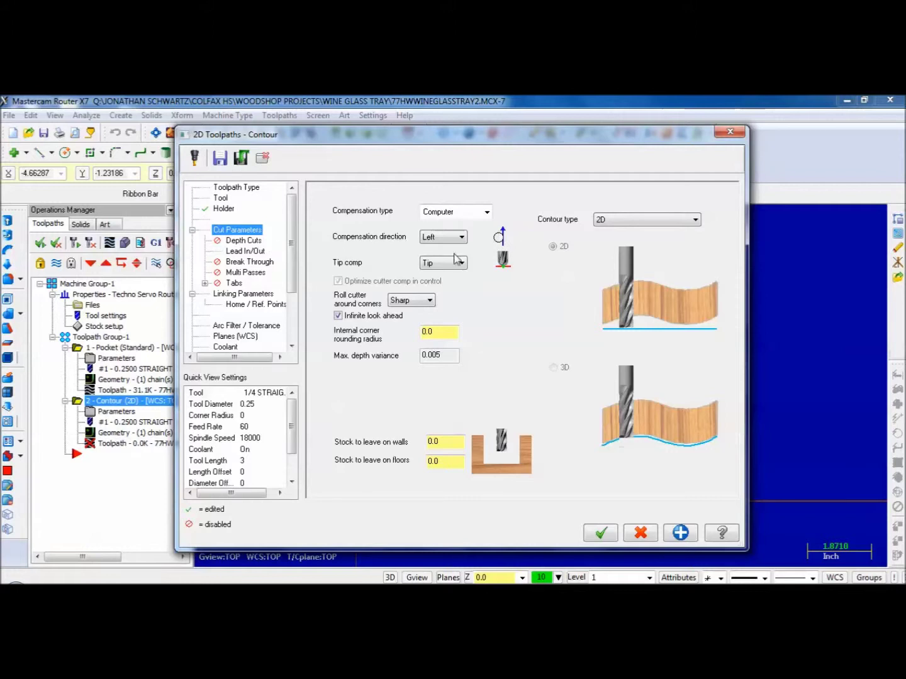
click(244, 241)
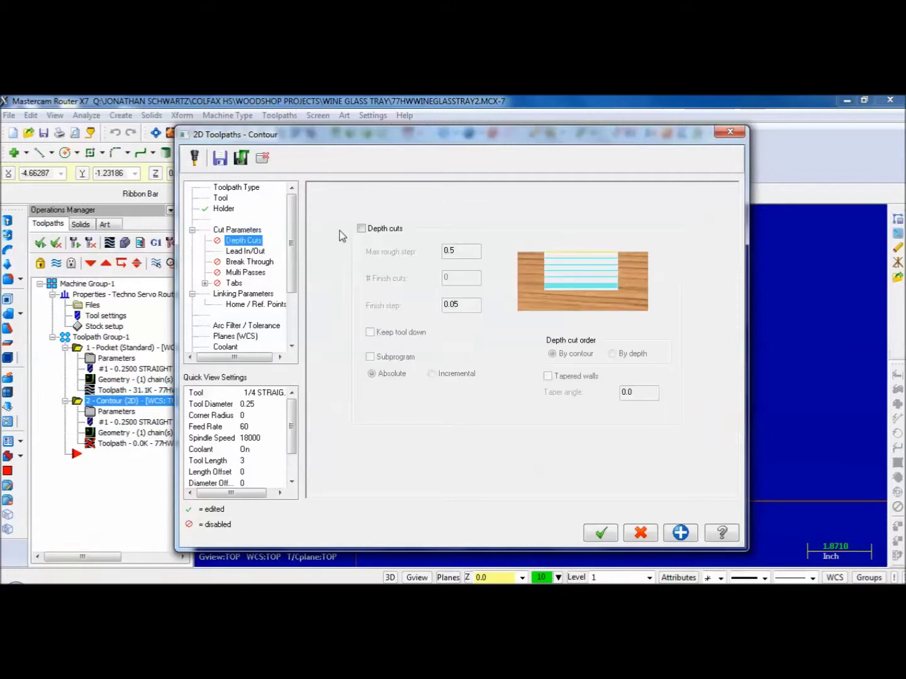
click(361, 228)
drag(465, 251, 438, 251)
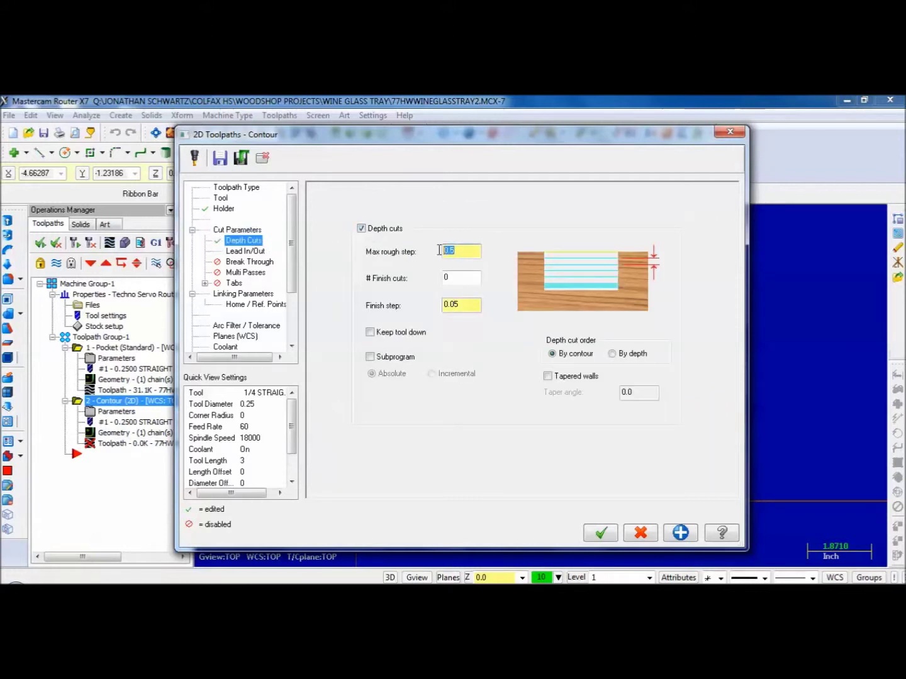
key(BackSpace)
text(.2)
click(682, 532)
Turn off lead in/out moves for the contour and review the remaining pages.
click(239, 252)
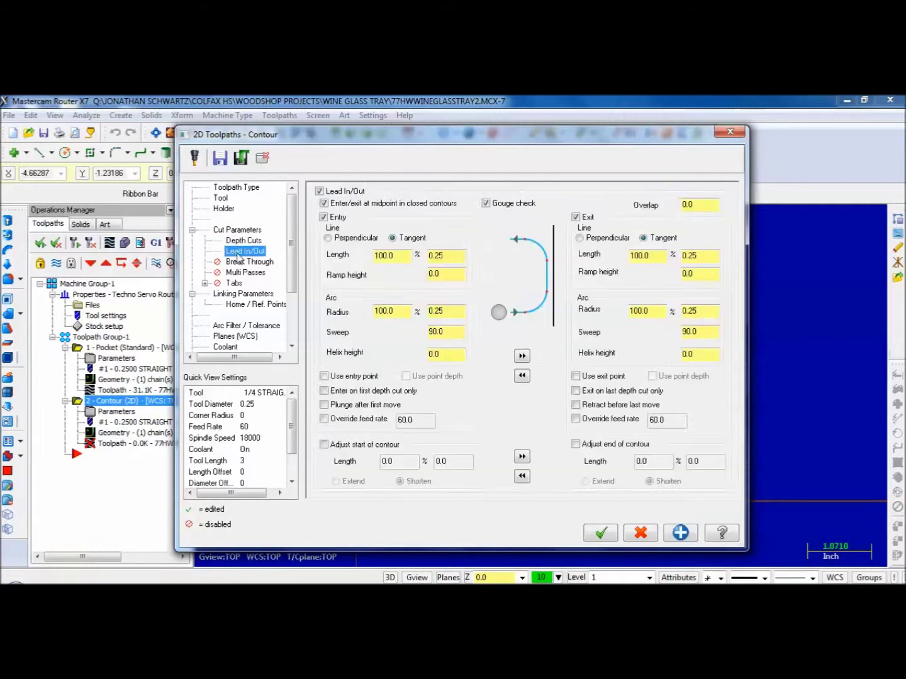
click(320, 190)
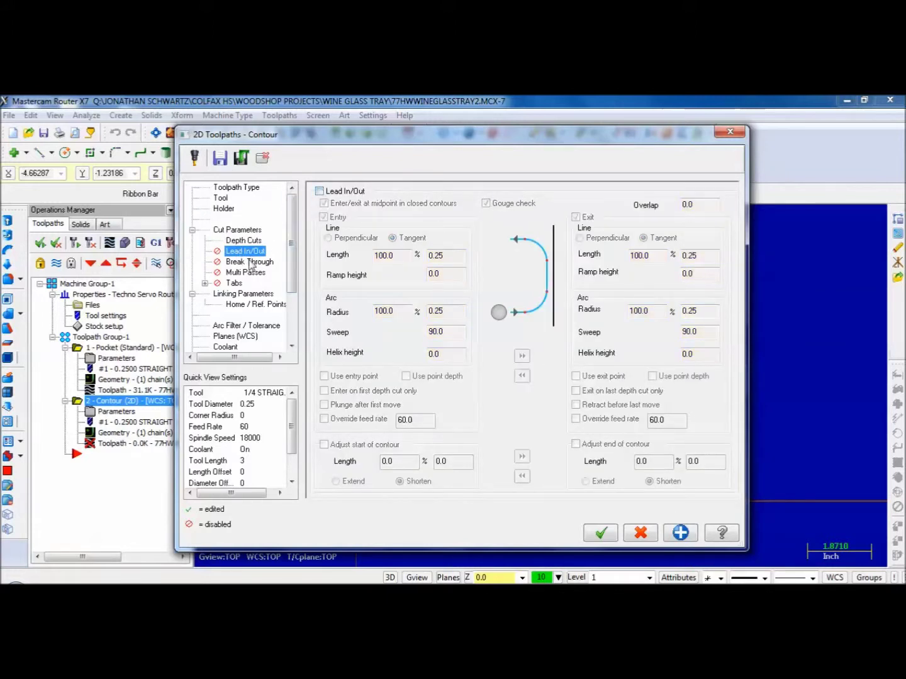
click(250, 263)
click(246, 273)
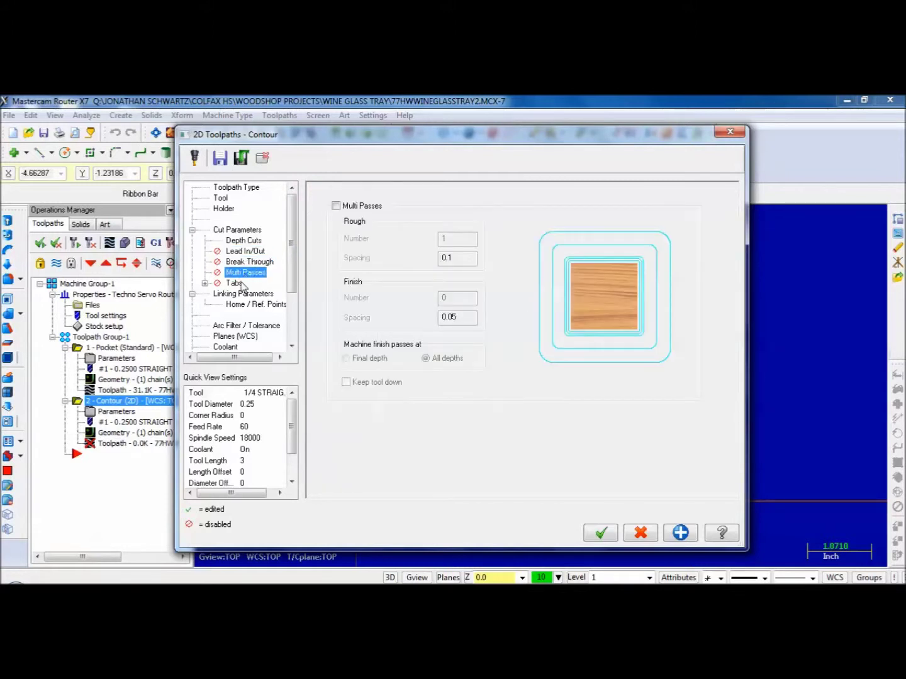
click(236, 284)
Enable automatically placed tabs on the contour, keeping the 0.02 tab thickness.
click(322, 194)
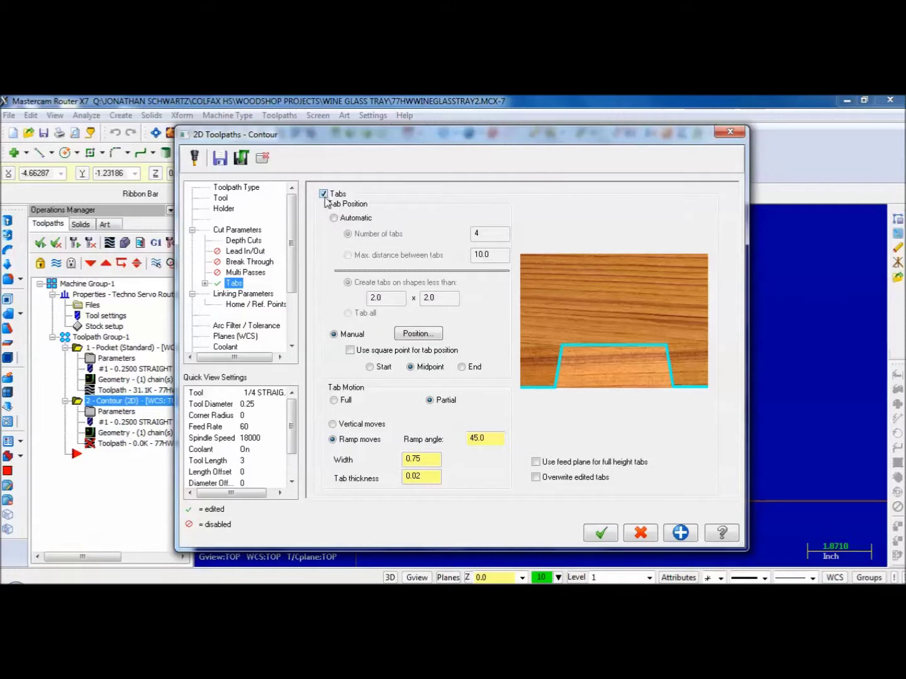
click(334, 218)
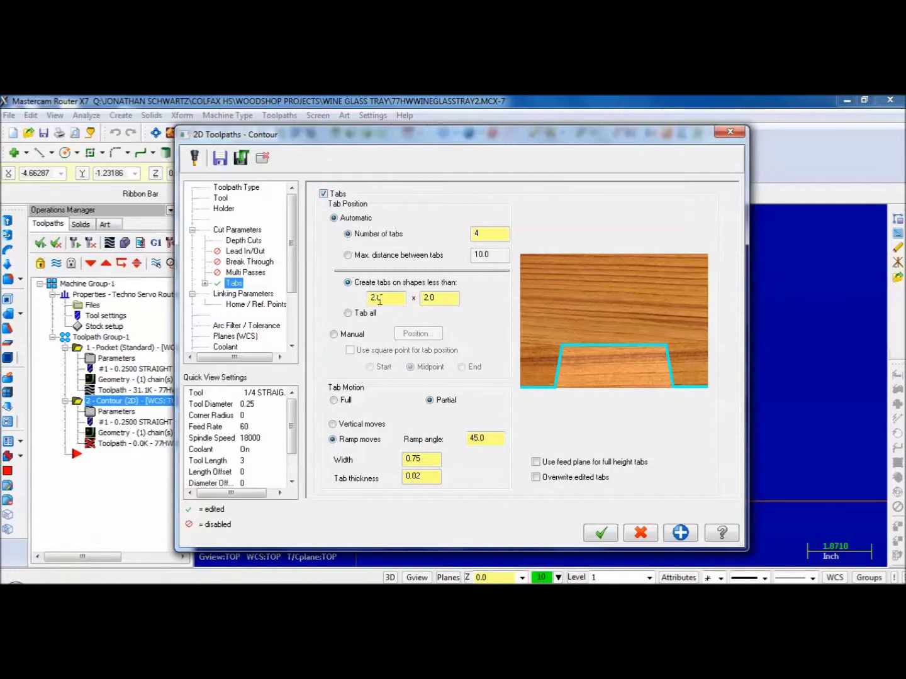
click(428, 479)
Set the contour cut depth to -13/16 absolute and generate the contour toolpath.
click(240, 294)
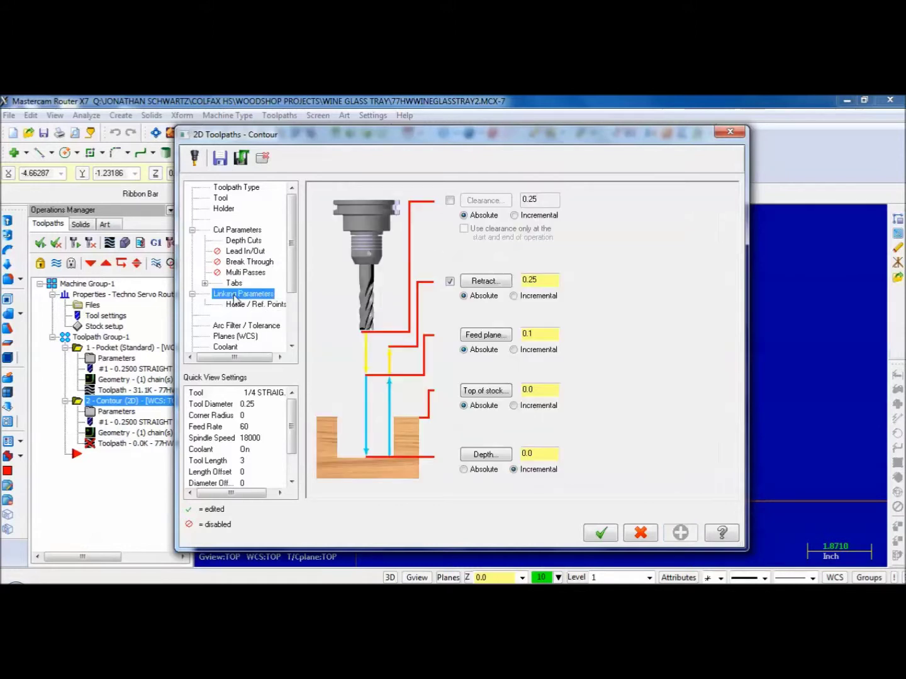
click(464, 469)
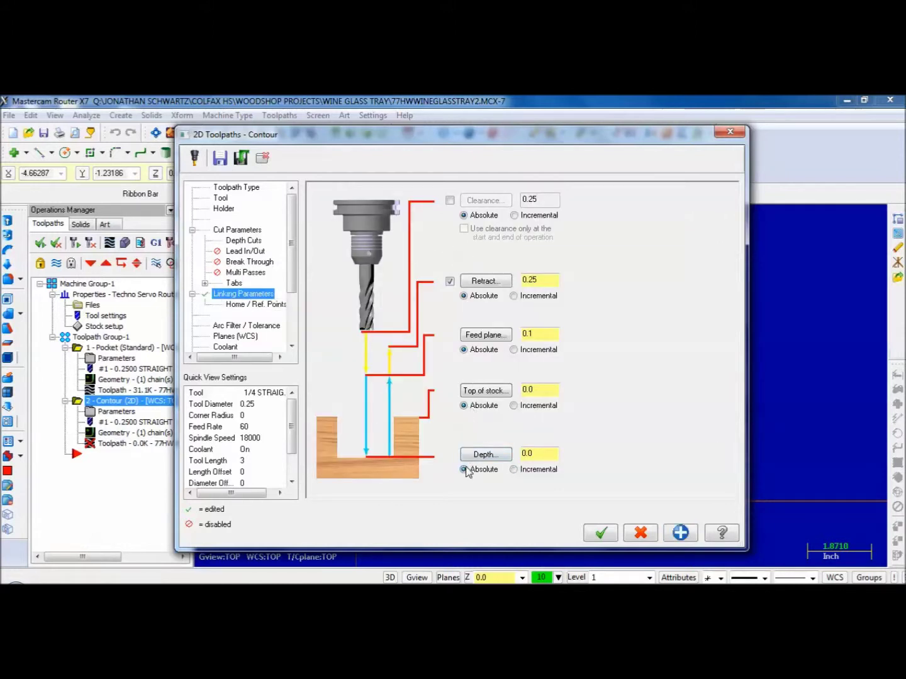
drag(533, 451, 516, 452)
text(-13/16)
click(681, 534)
click(601, 533)
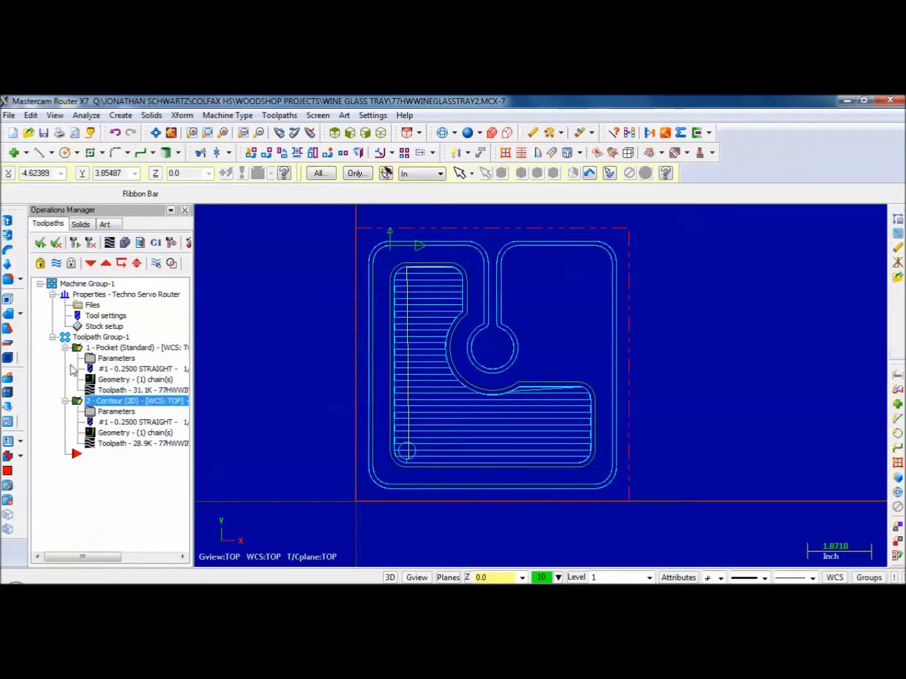
click(126, 244)
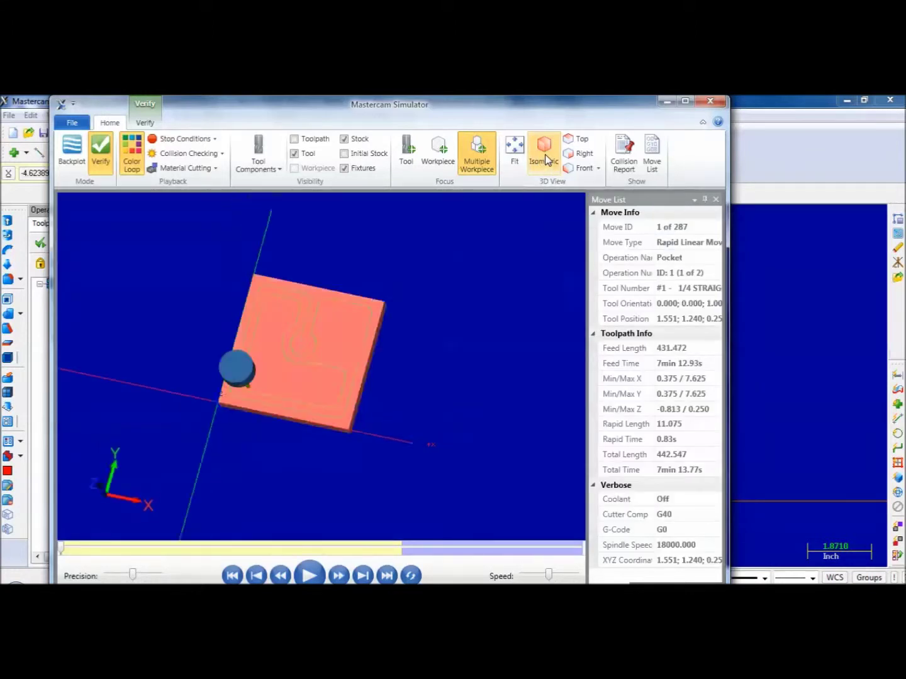
click(545, 157)
click(515, 148)
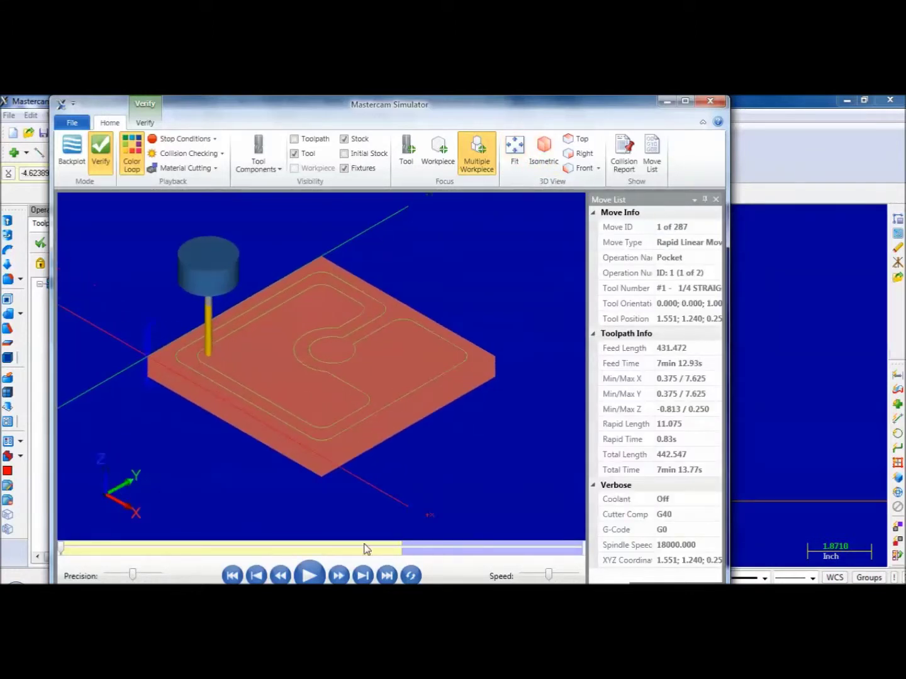
click(308, 575)
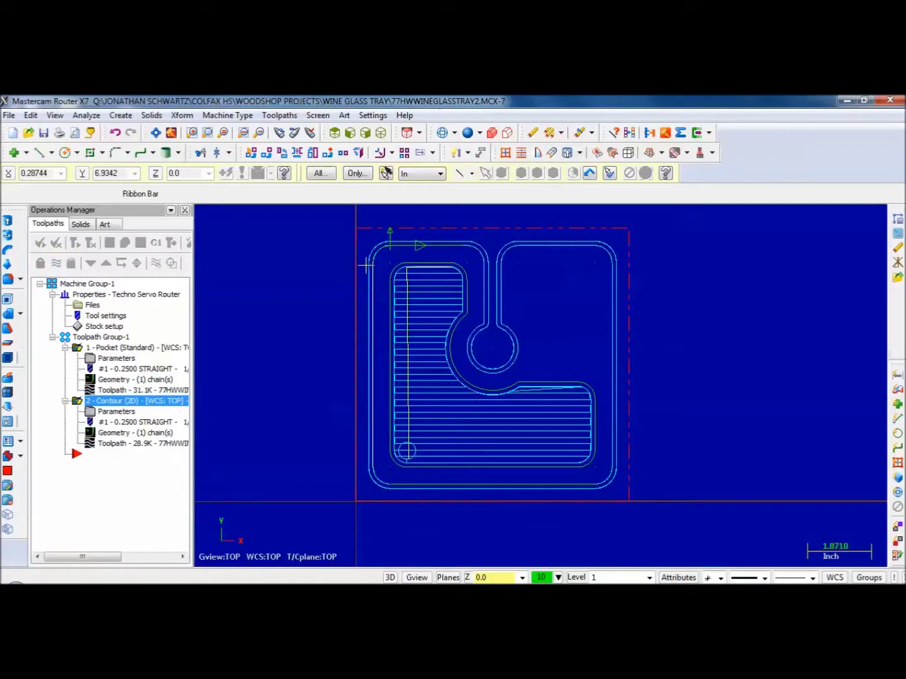
click(8, 116)
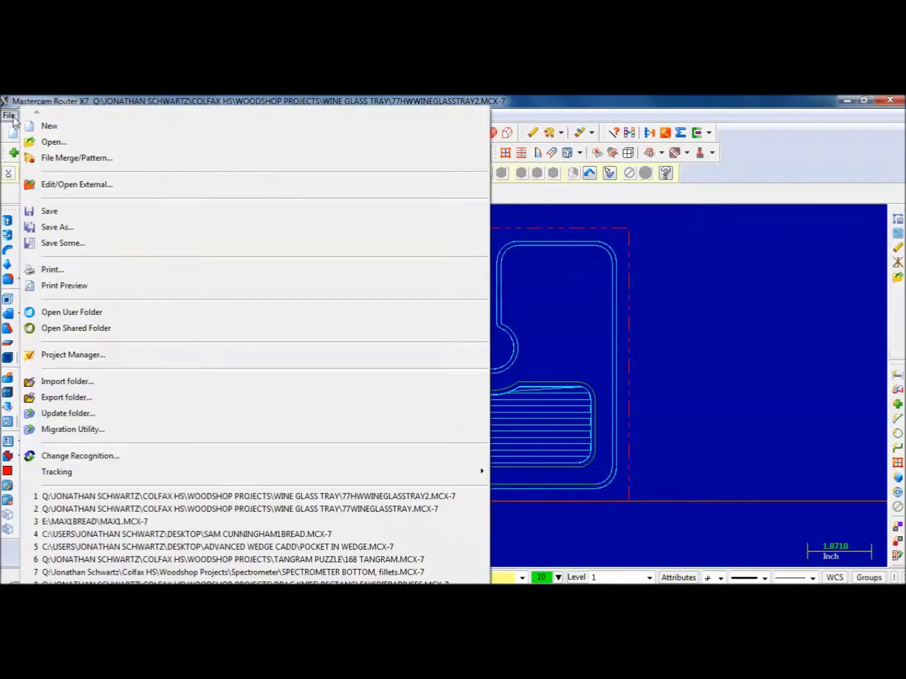
Save the tray project and post its toolpaths to 77HWWINEGLASSTRAY2.NC on the Desktop.
click(49, 211)
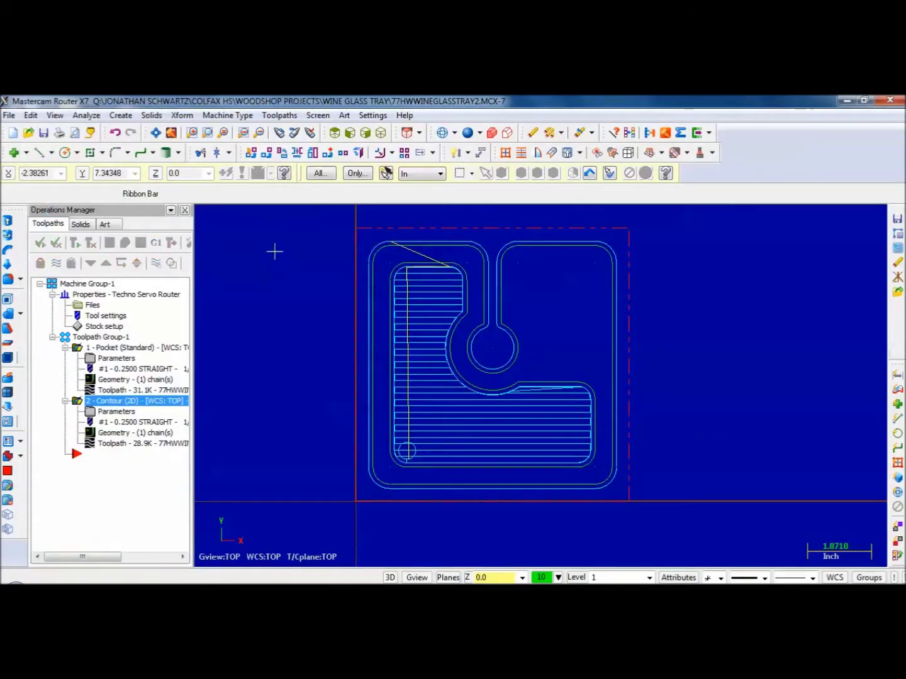
click(155, 243)
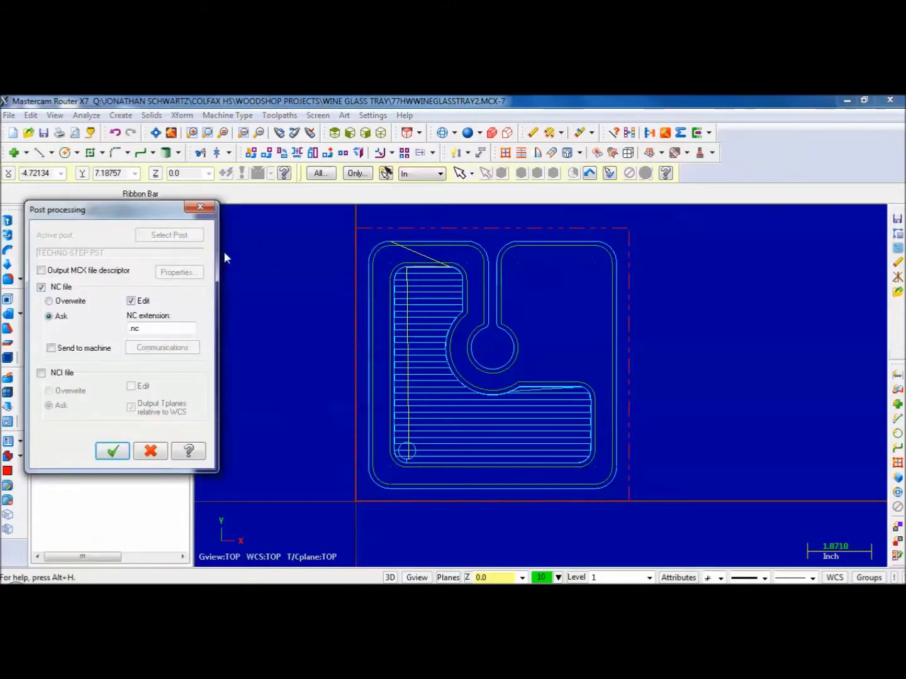
click(112, 450)
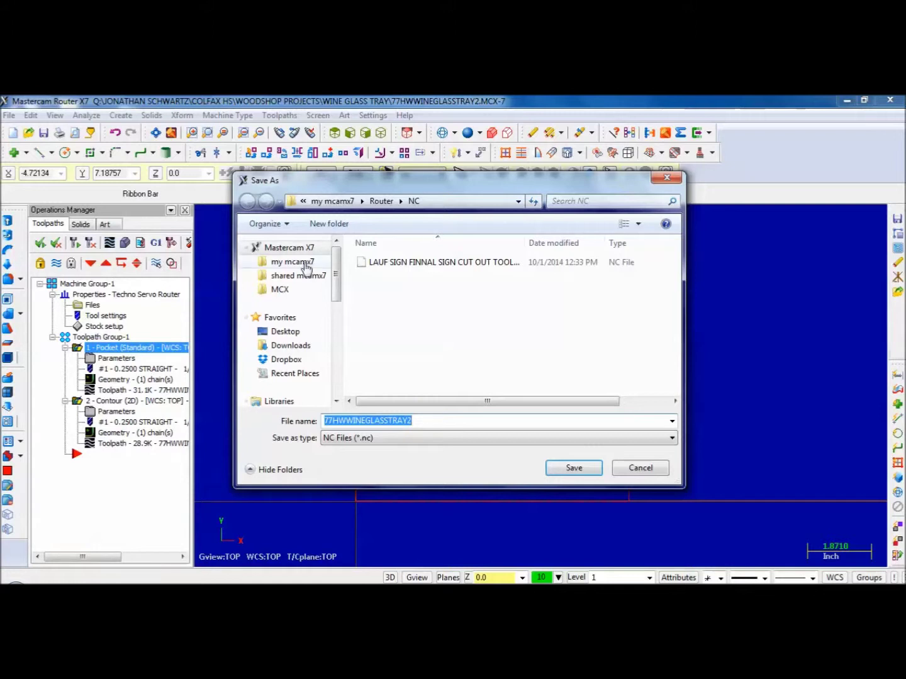
click(287, 334)
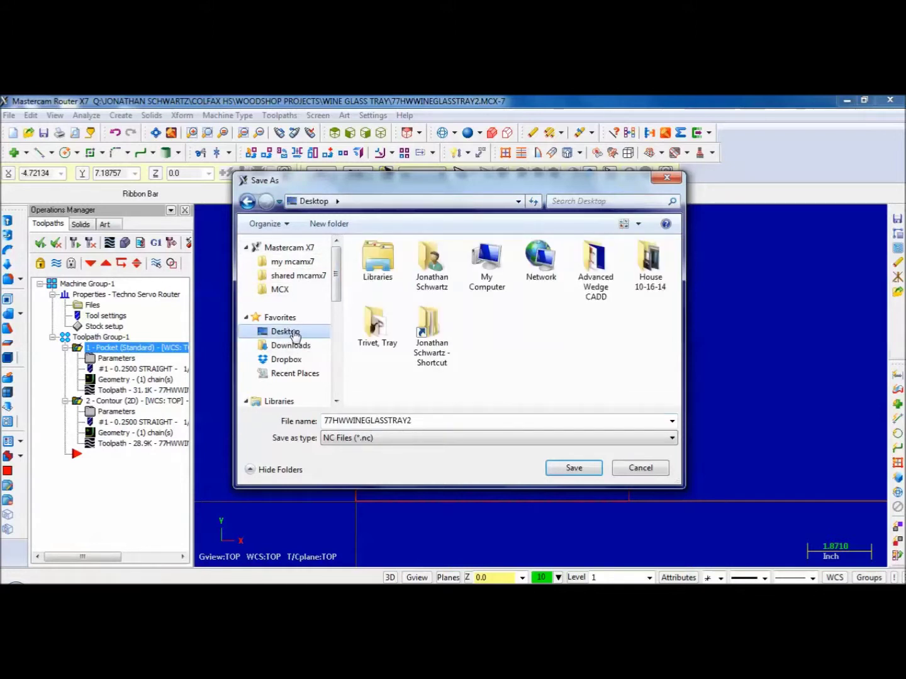
click(567, 468)
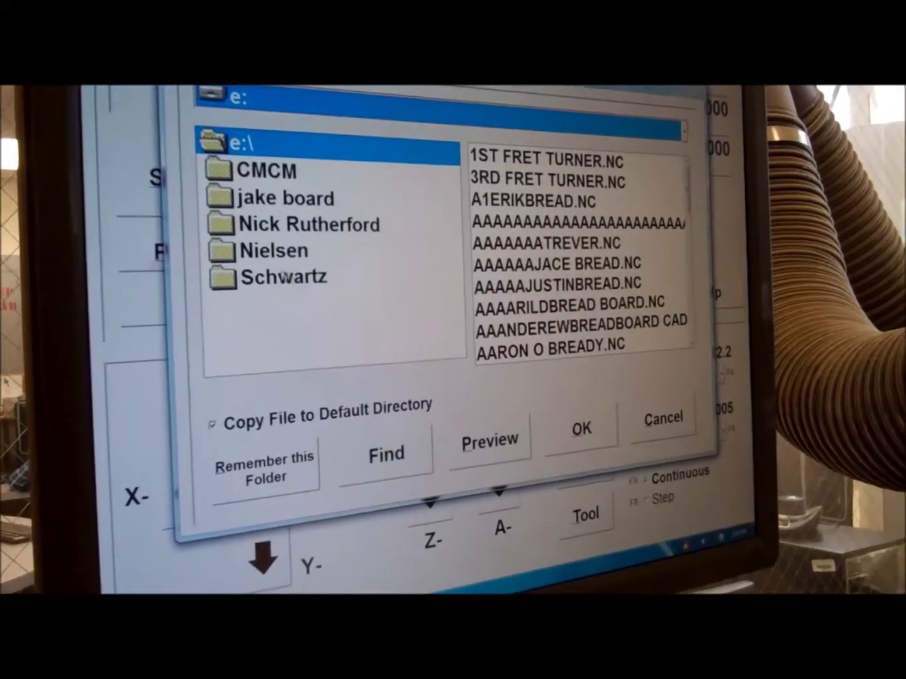
Browse from the personal project folder into the WineGlassTray folder.
double_click(284, 276)
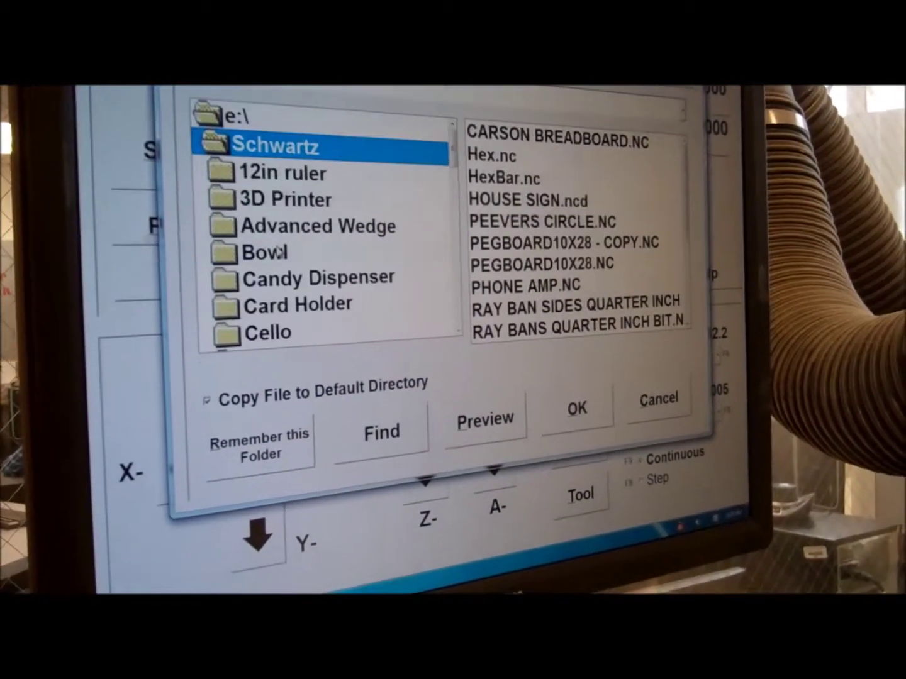
scroll(314, 240, down, 5)
scroll(314, 239, down, 5)
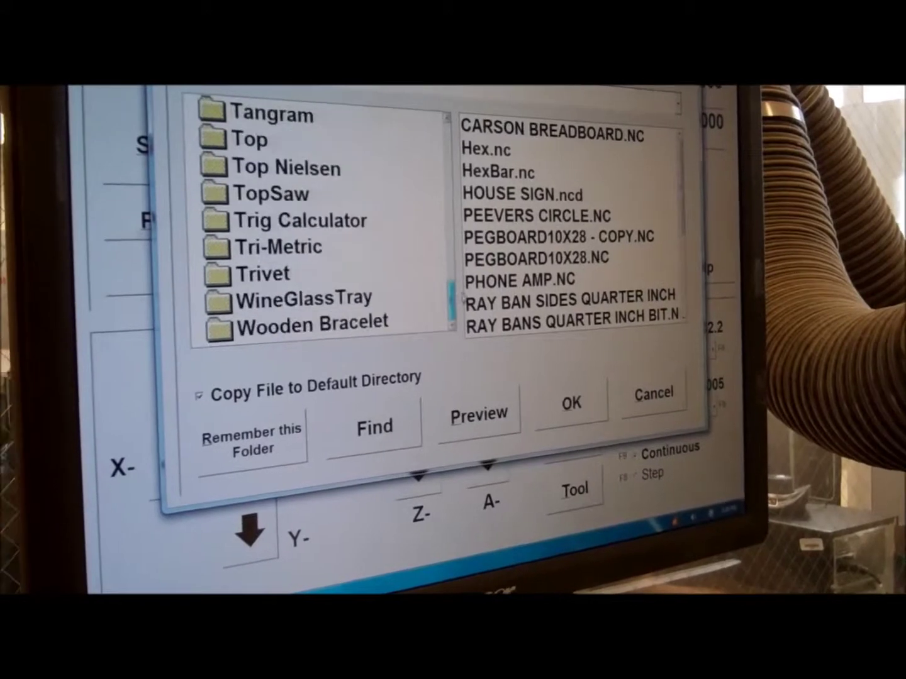
double_click(351, 276)
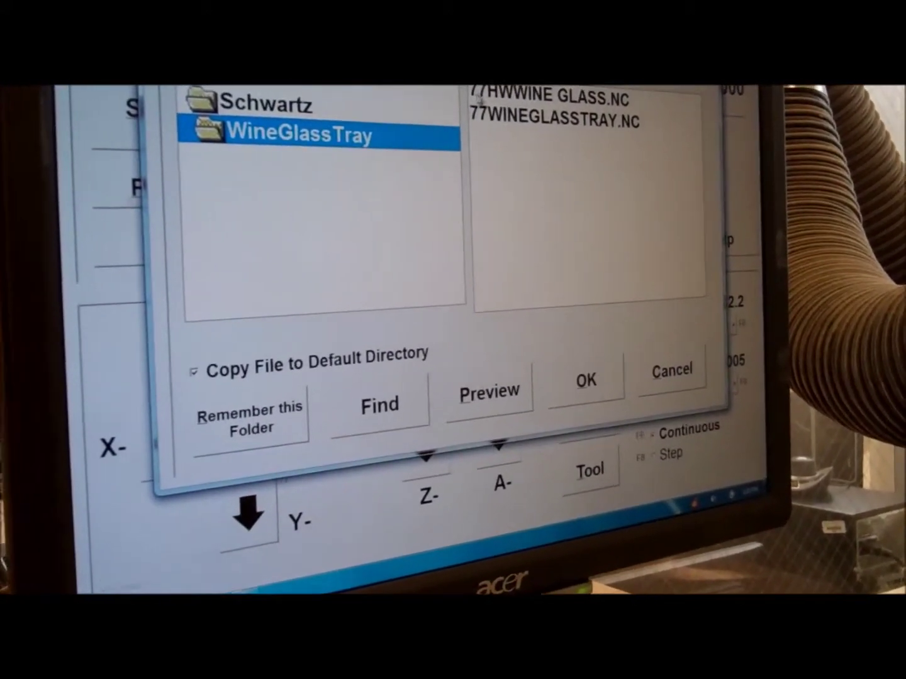
Load 77HWWINE GLASS.NC, preprocess it, and preview its 3D toolpath.
click(495, 95)
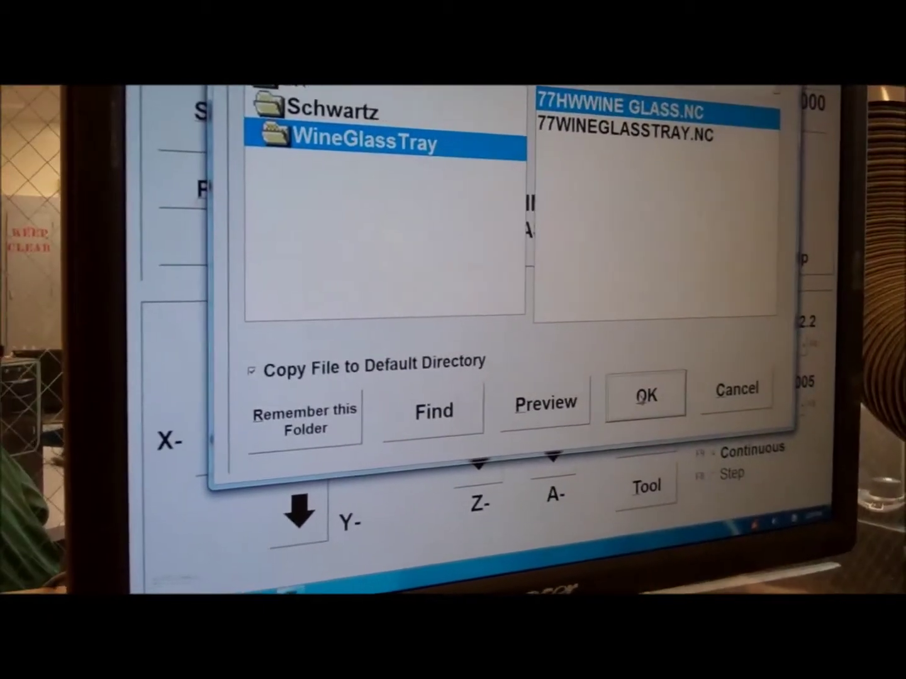
click(569, 382)
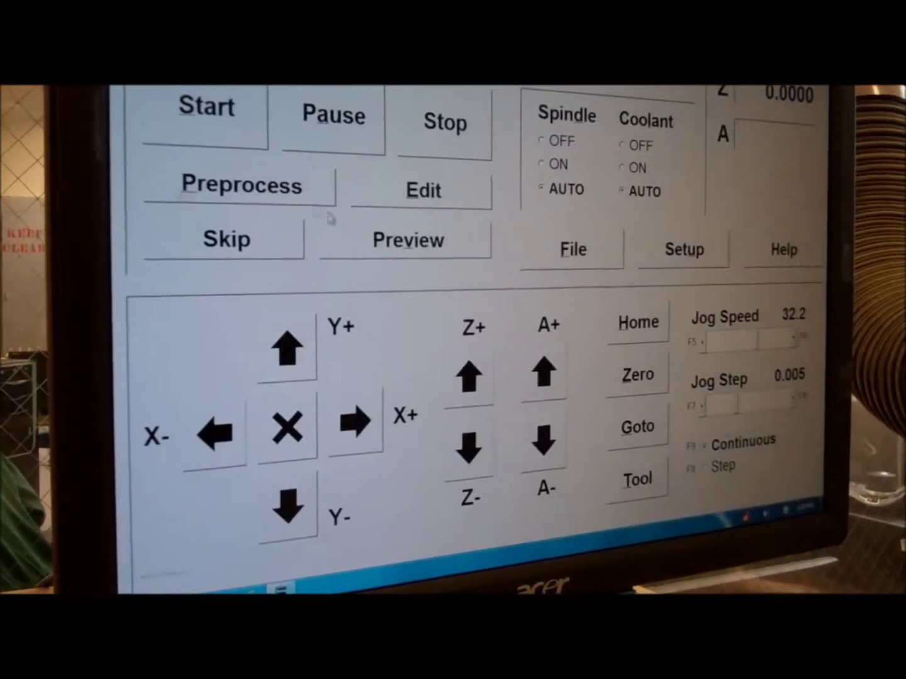
click(271, 190)
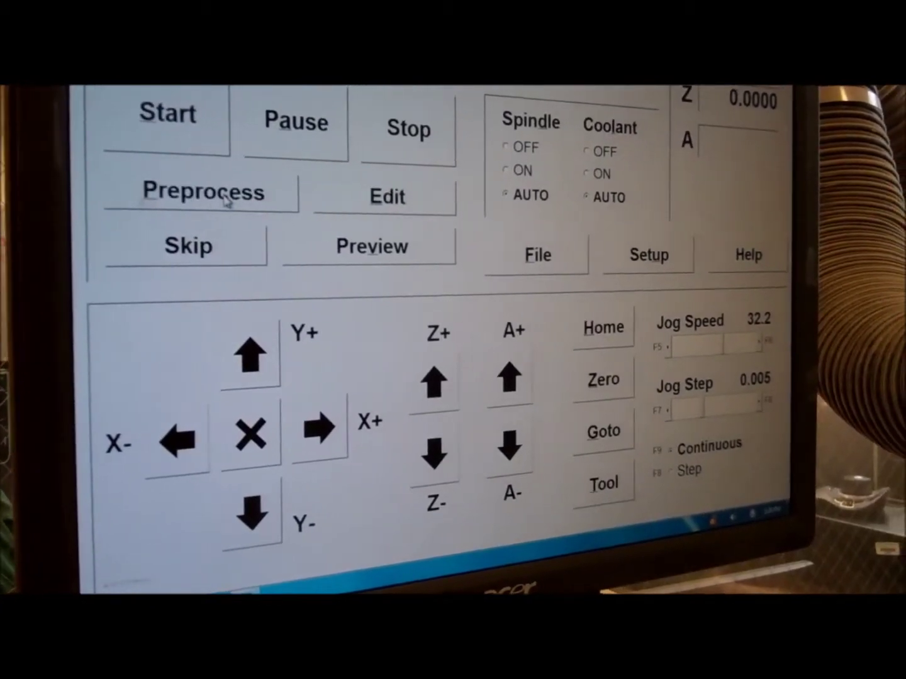
click(327, 232)
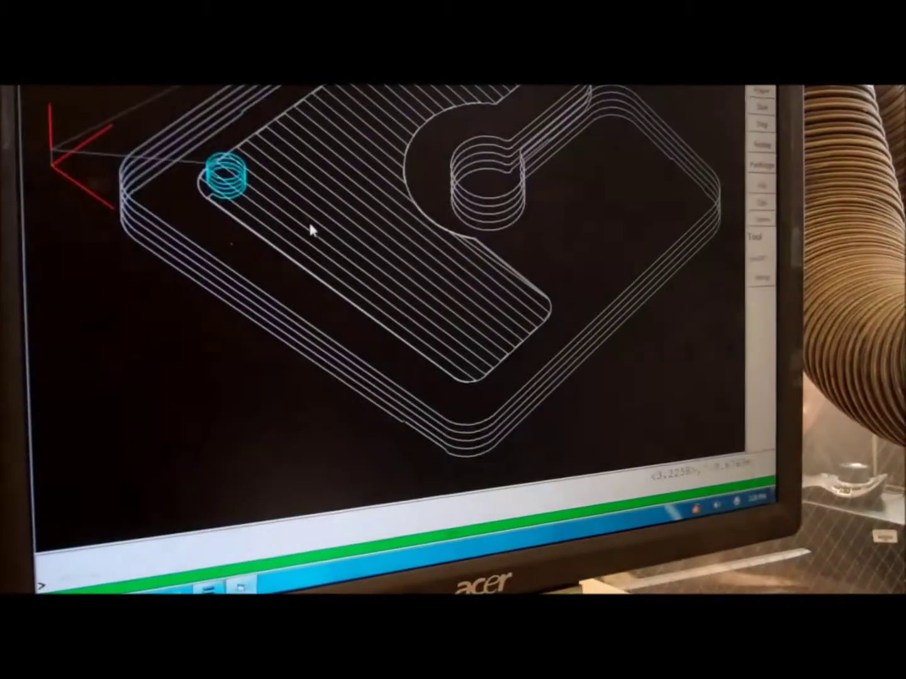